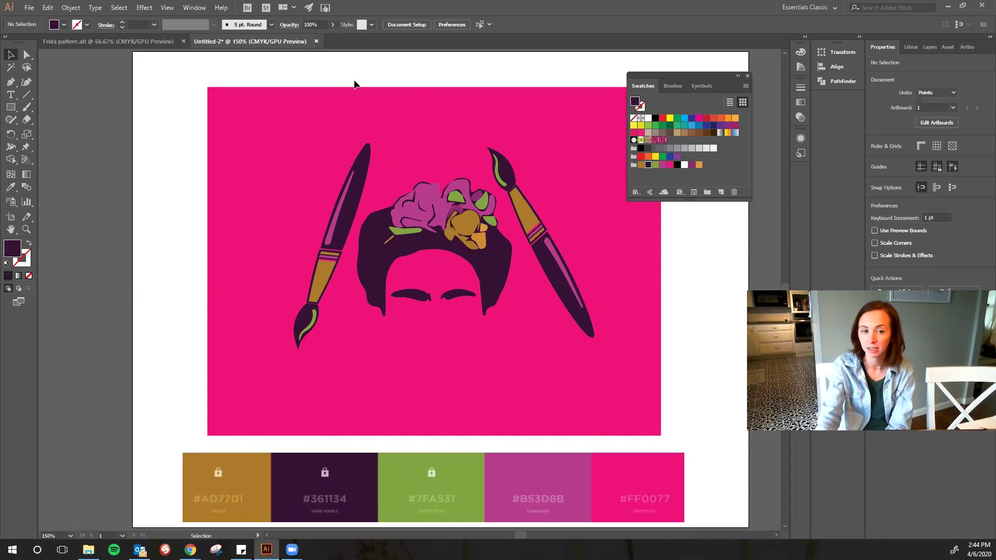
Step: Check the Frida pattern document's second artboard, then return to the untitled Frida artwork
{"action": "left_click", "coordinate": [135, 41]}
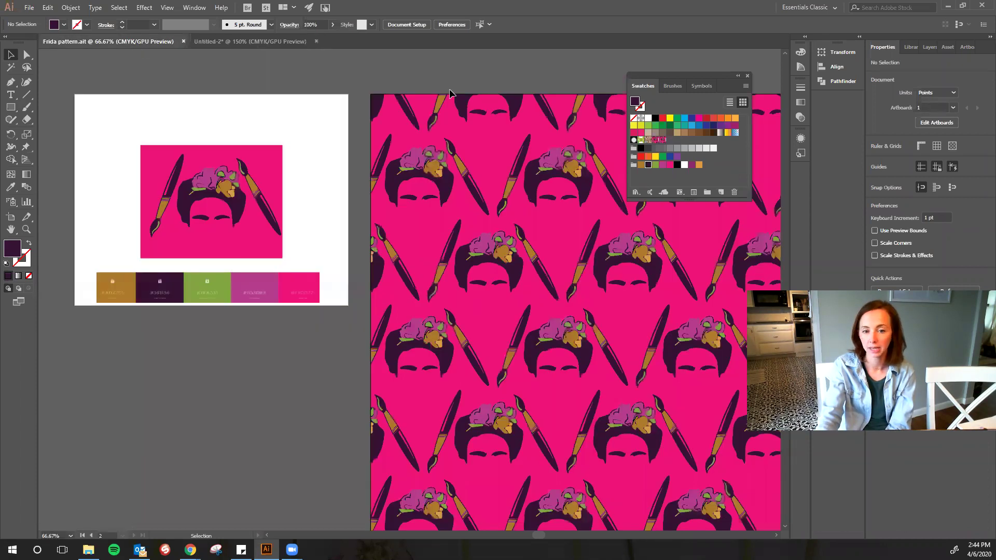
{"action": "left_click", "coordinate": [403, 222]}
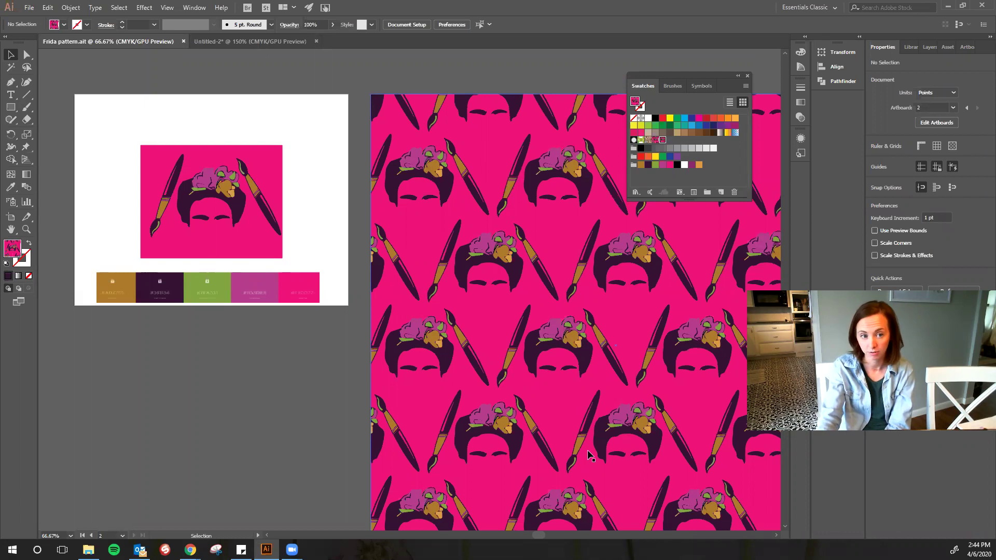
{"action": "left_click", "coordinate": [257, 42]}
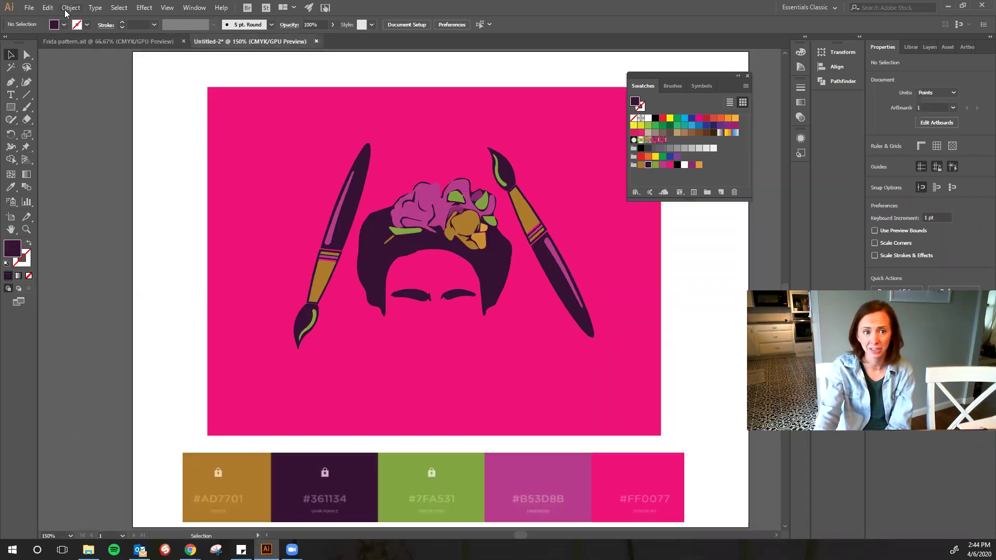
Step: Save the artwork as a Frida file in the Virtual Learning > DD folder
{"action": "left_click", "coordinate": [29, 7]}
{"action": "left_click", "coordinate": [57, 103]}
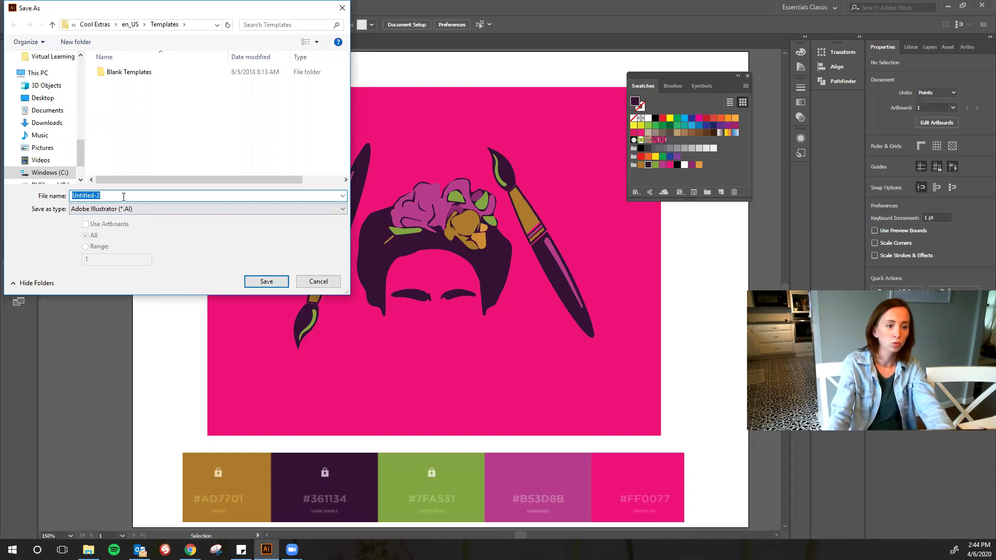
{"action": "left_click", "coordinate": [54, 57]}
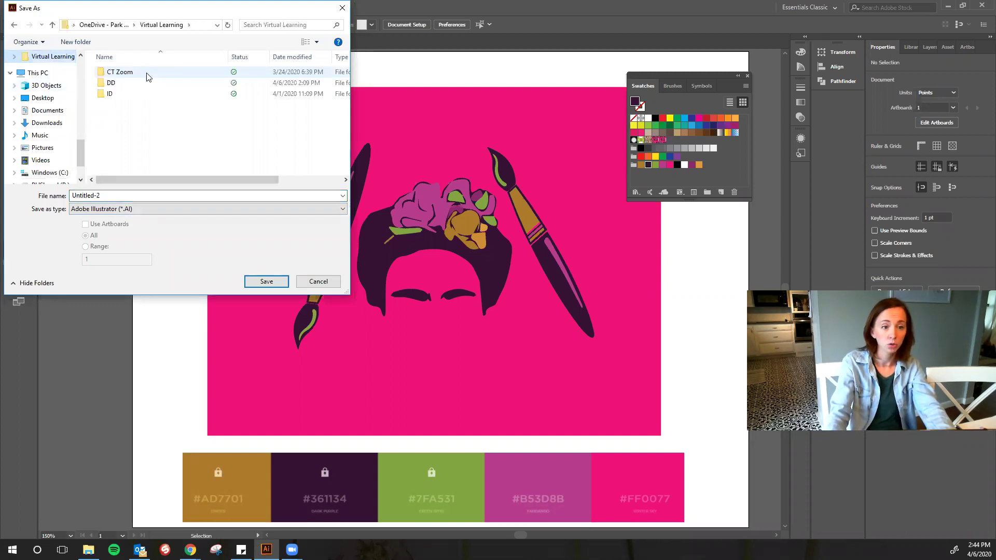
{"action": "left_click", "coordinate": [154, 83]}
{"action": "double_click", "coordinate": [153, 83]}
{"action": "type", "text": "Frida"}
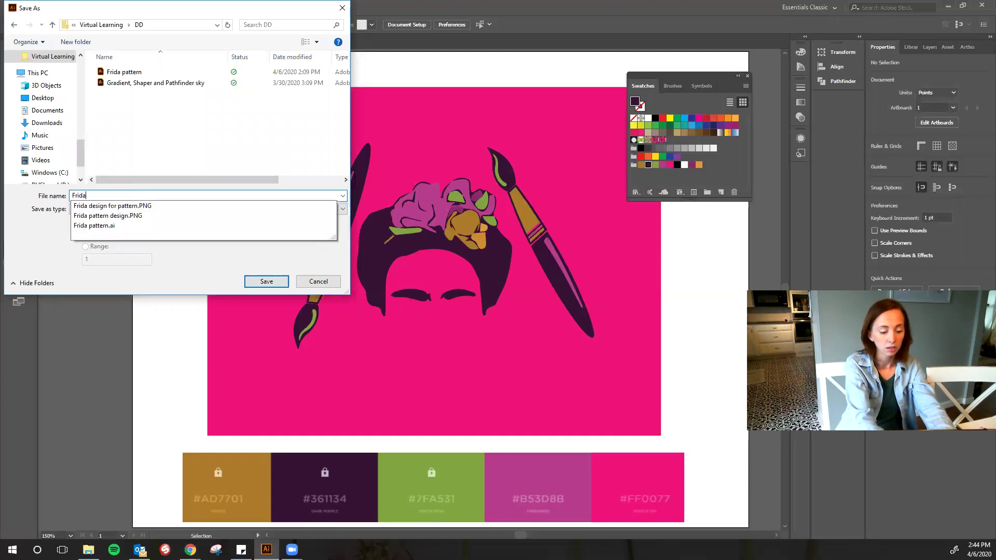
{"action": "key", "text": "Escape"}
{"action": "key", "text": "Escape"}
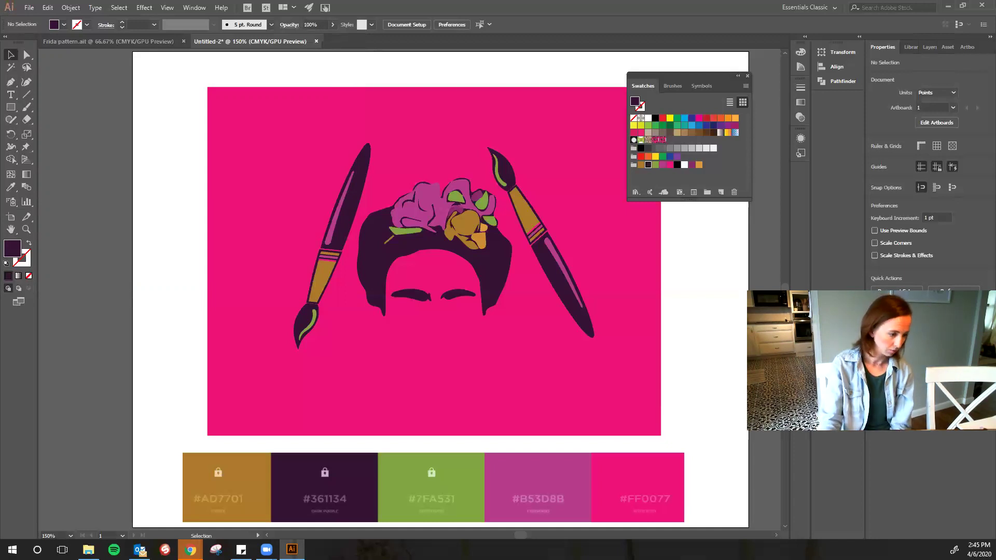
{"action": "key", "text": "ctrl+s"}
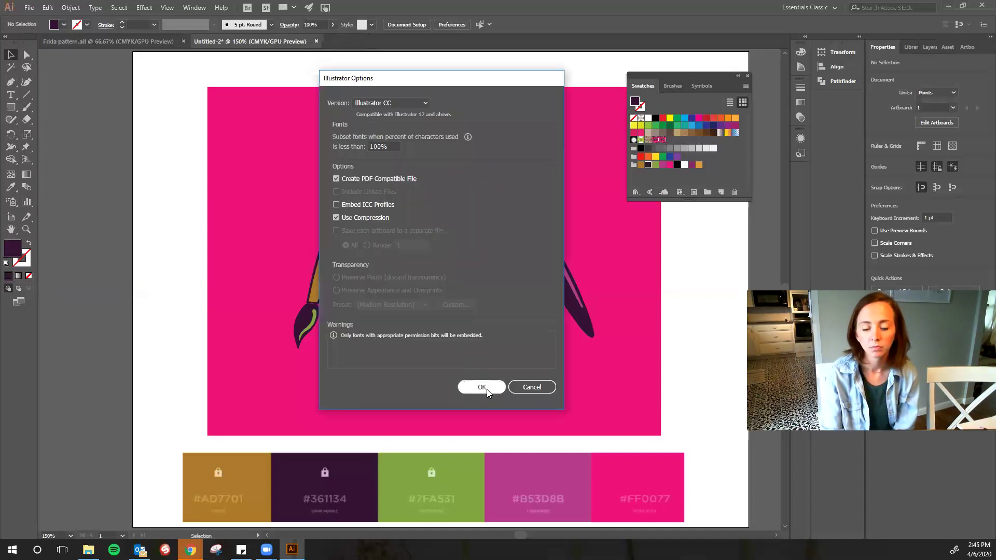
Step: Accept the save options, unlock the frida and background layers, and marquee-select all the artwork
{"action": "left_click", "coordinate": [481, 383]}
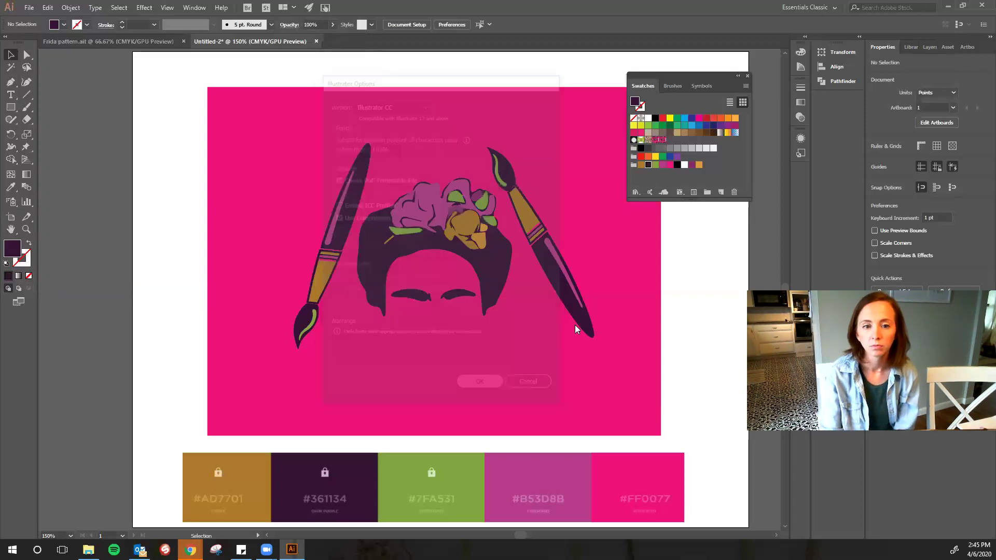
{"action": "left_click", "coordinate": [929, 44]}
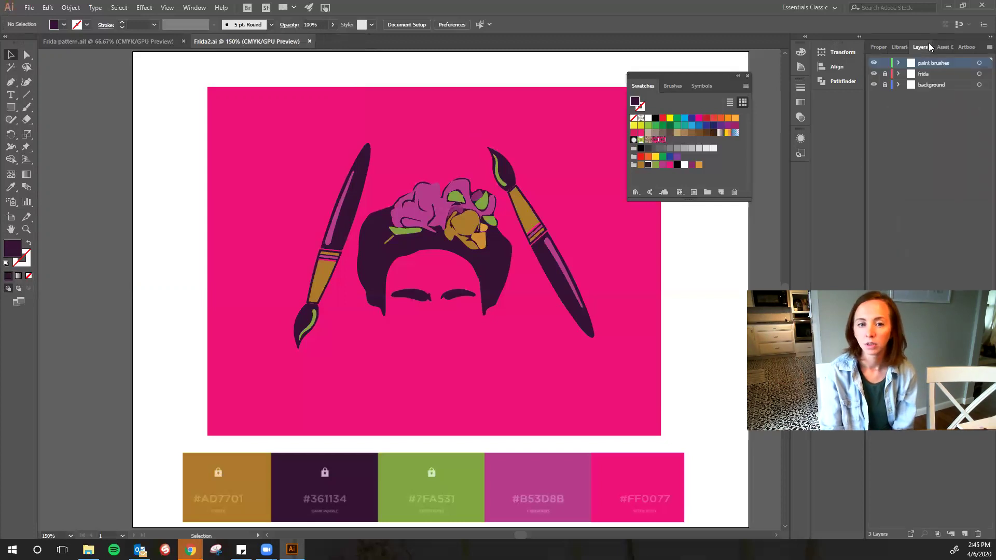
{"action": "left_click", "coordinate": [885, 73]}
{"action": "left_click", "coordinate": [885, 84]}
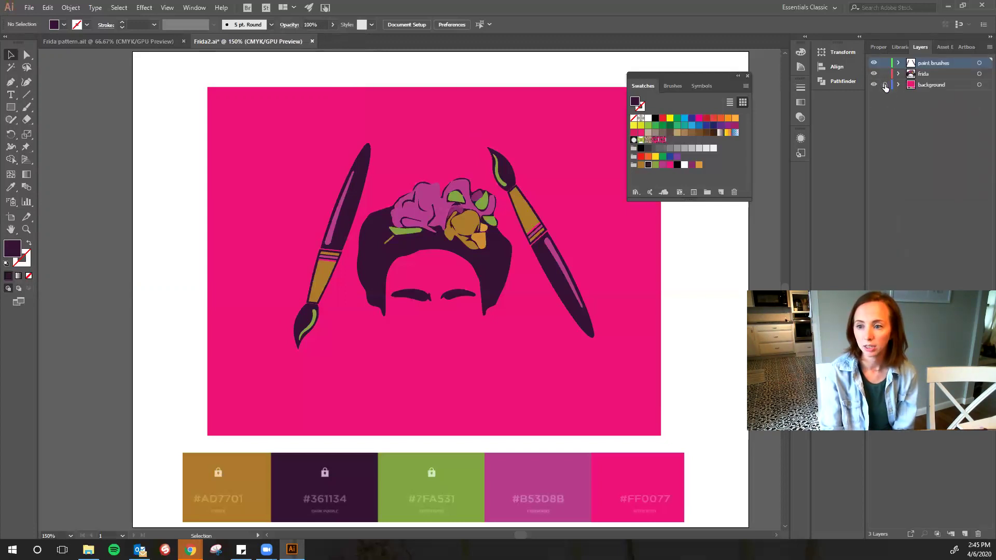
{"action": "mouse_move", "coordinate": [211, 66]}
{"action": "left_mouse_down"}
{"action": "mouse_move", "coordinate": [484, 267]}
{"action": "mouse_move", "coordinate": [617, 388]}
{"action": "left_mouse_up"}
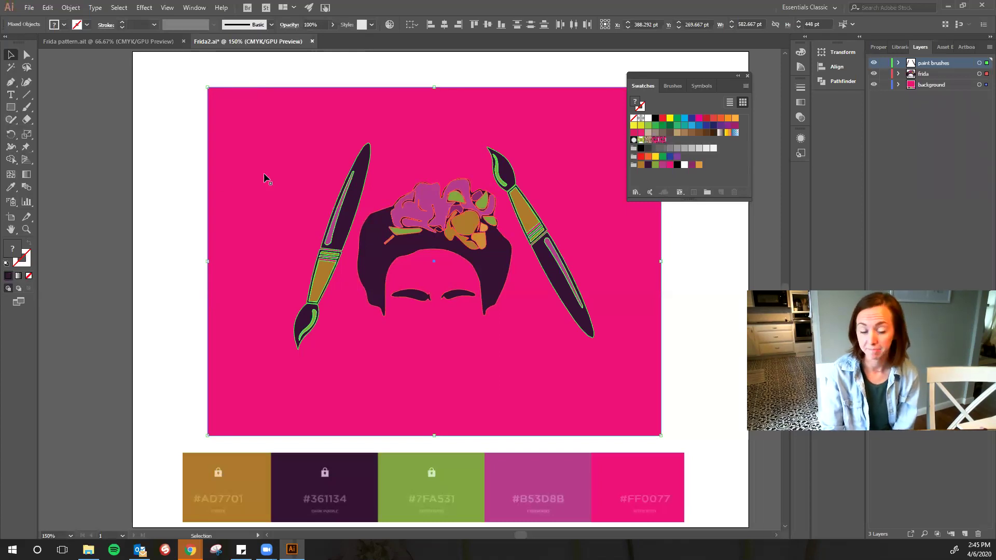
Step: Make a pattern from the selected Frida artwork via Object > Pattern > Make, then deselect
{"action": "left_click", "coordinate": [70, 8]}
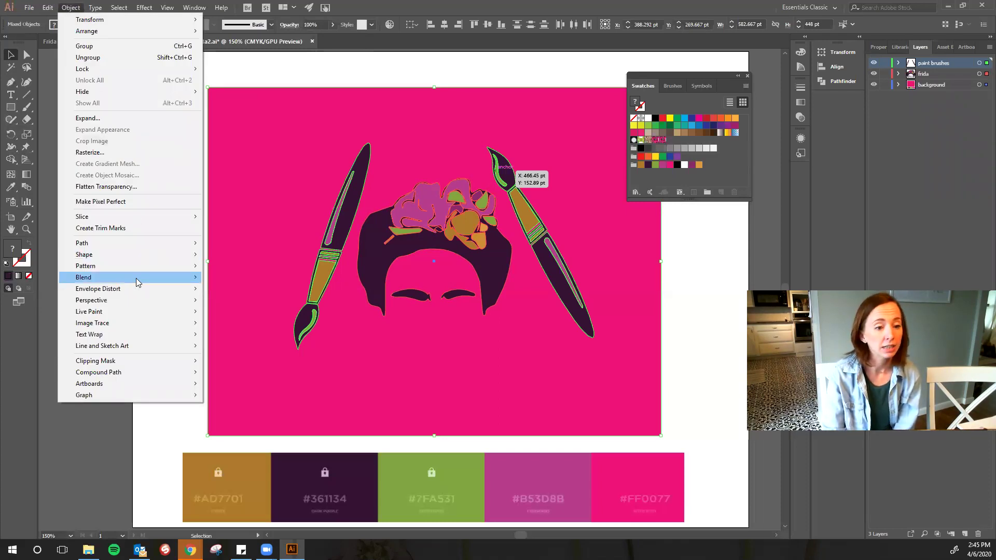
{"action": "mouse_move", "coordinate": [140, 273]}
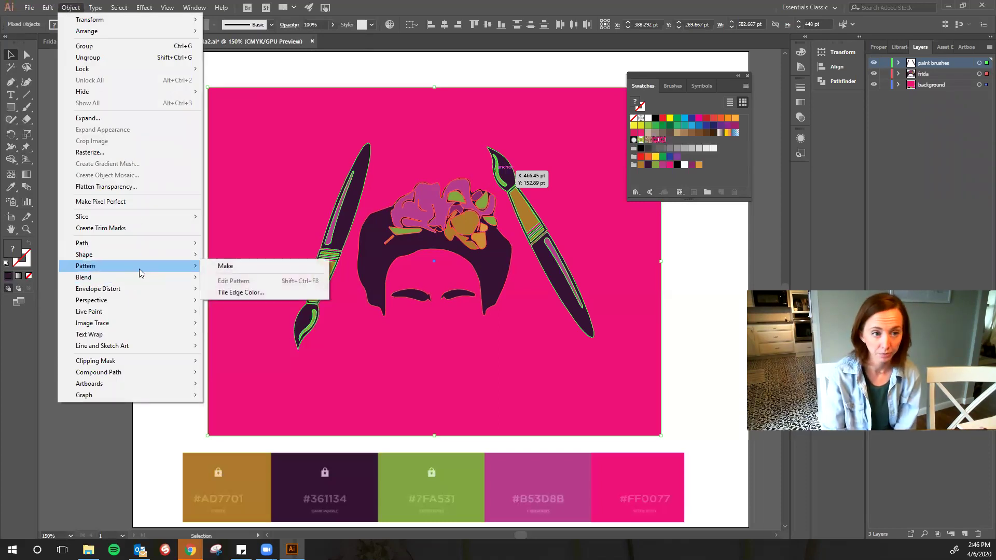
{"action": "left_click", "coordinate": [263, 267]}
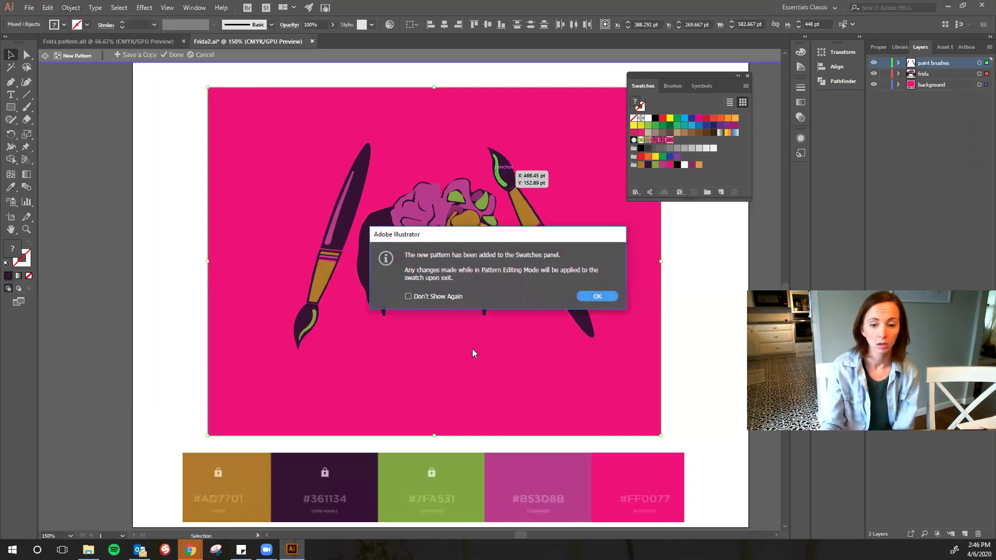
{"action": "left_click", "coordinate": [598, 297]}
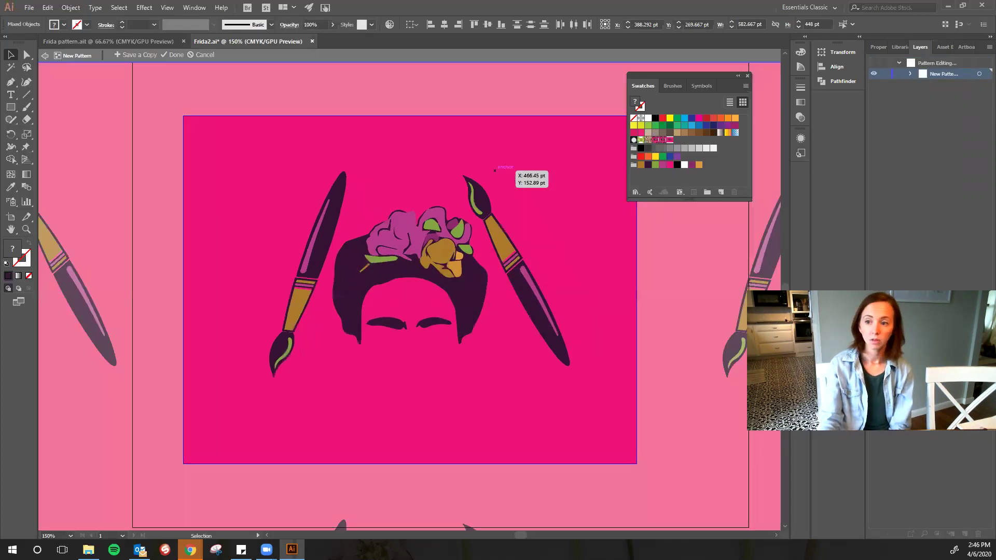
{"action": "key", "text": "ctrl+shift+a"}
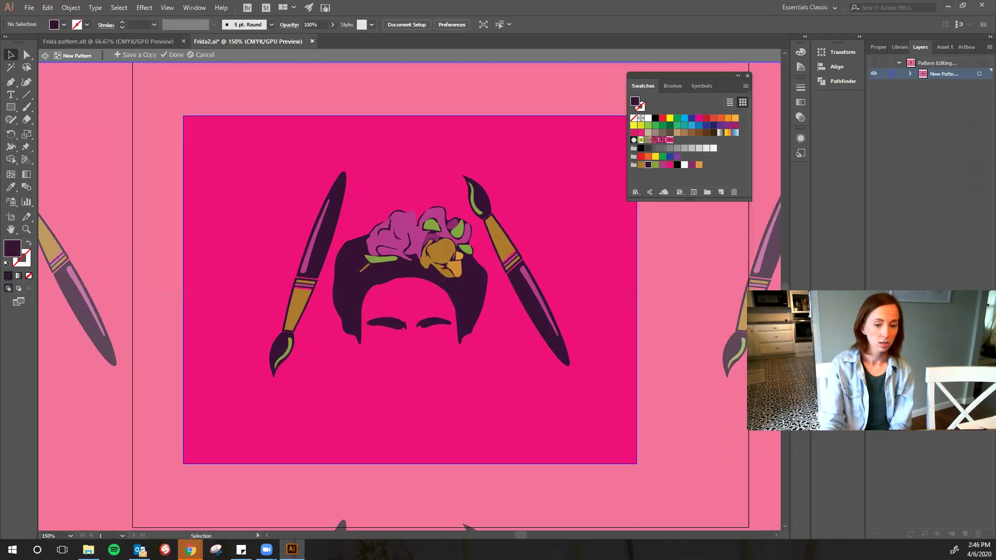
Step: Move the Pattern Options panel to the left of the artboard
{"action": "left_click_drag", "start_coordinate": [249, 86], "coordinate": [126, 129]}
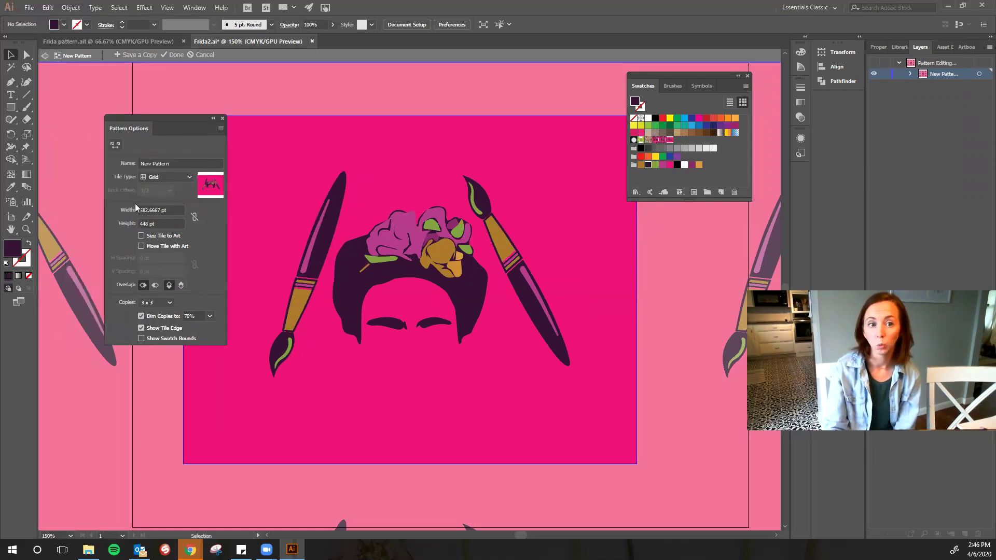
{"action": "left_click", "coordinate": [199, 7]}
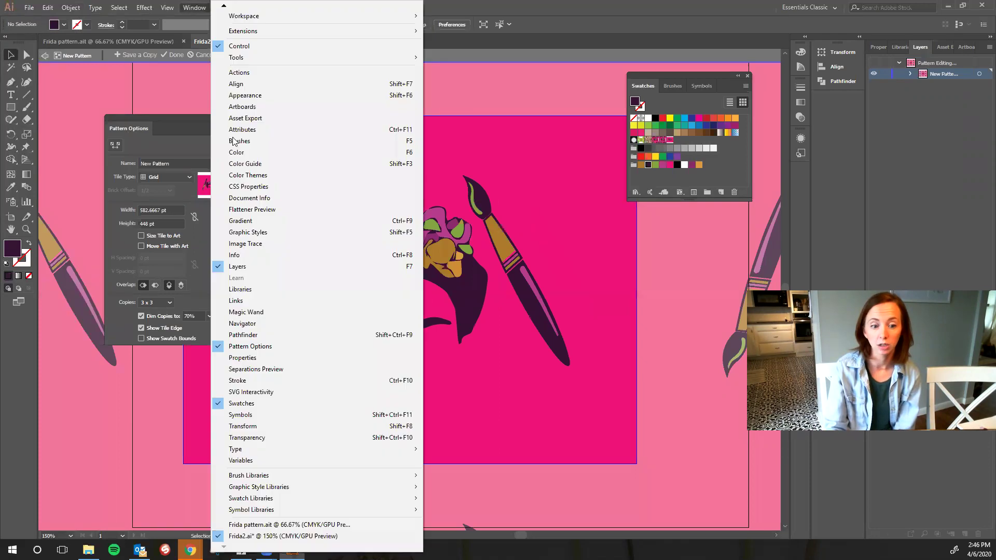
{"action": "left_click", "coordinate": [199, 7]}
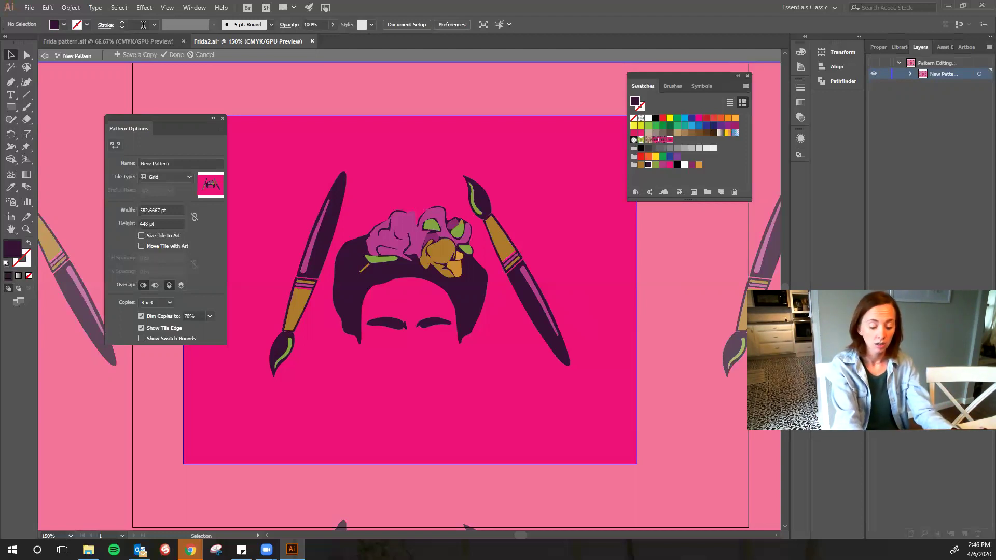
Step: Try several Dim Copies values, settling on dimming the pattern copies to 80%
{"action": "key", "text": "ctrl+minus"}
{"action": "key", "text": "ctrl+minus"}
{"action": "key", "text": "ctrl+minus"}
{"action": "key", "text": "ctrl+minus"}
{"action": "key", "text": "ctrl+minus"}
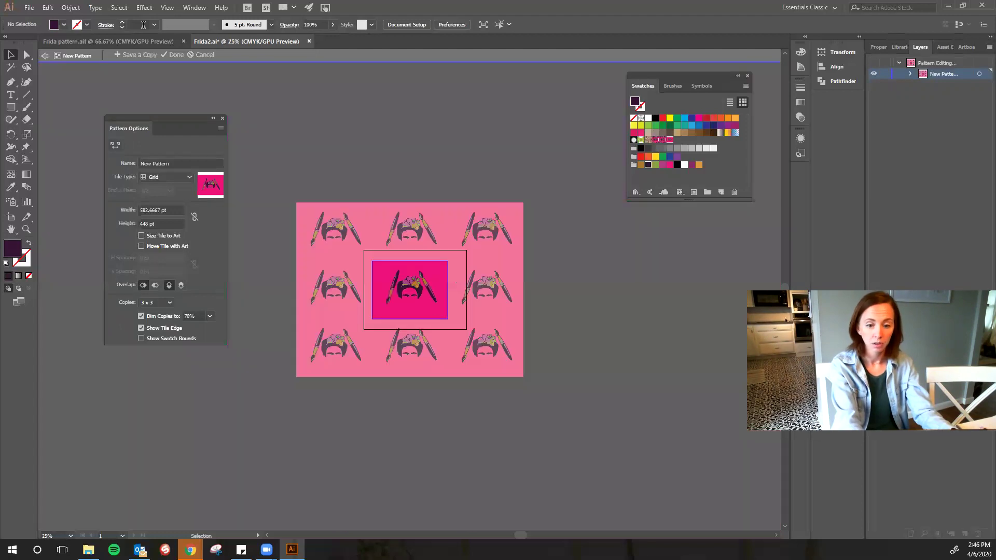
{"action": "key", "text": "ctrl+plus"}
{"action": "key", "text": "ctrl+plus"}
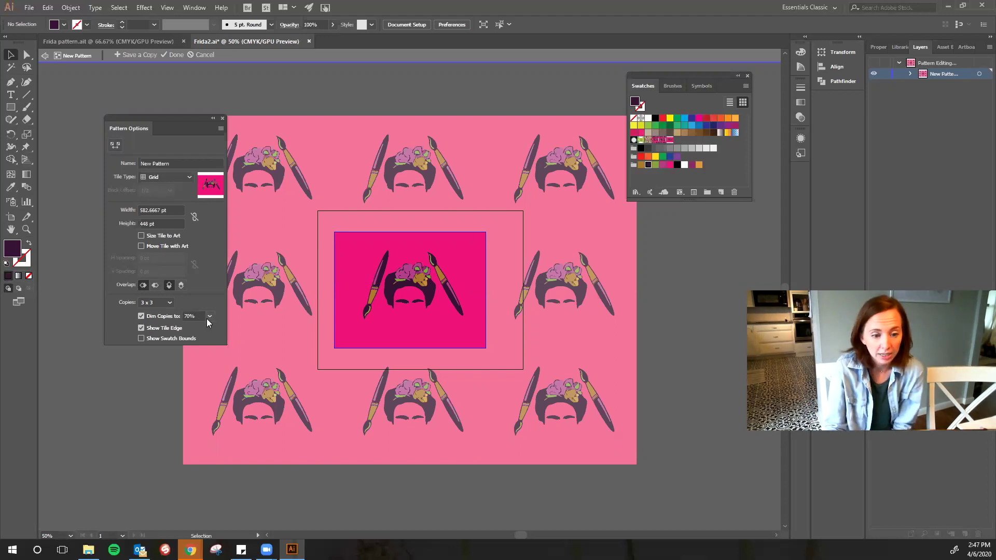
{"action": "left_click", "coordinate": [209, 316]}
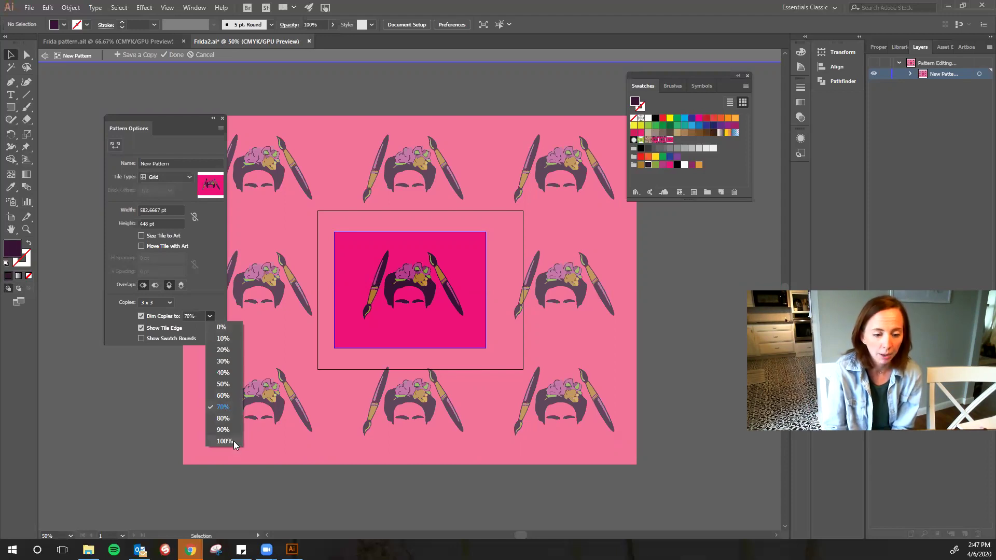
{"action": "left_click", "coordinate": [224, 326]}
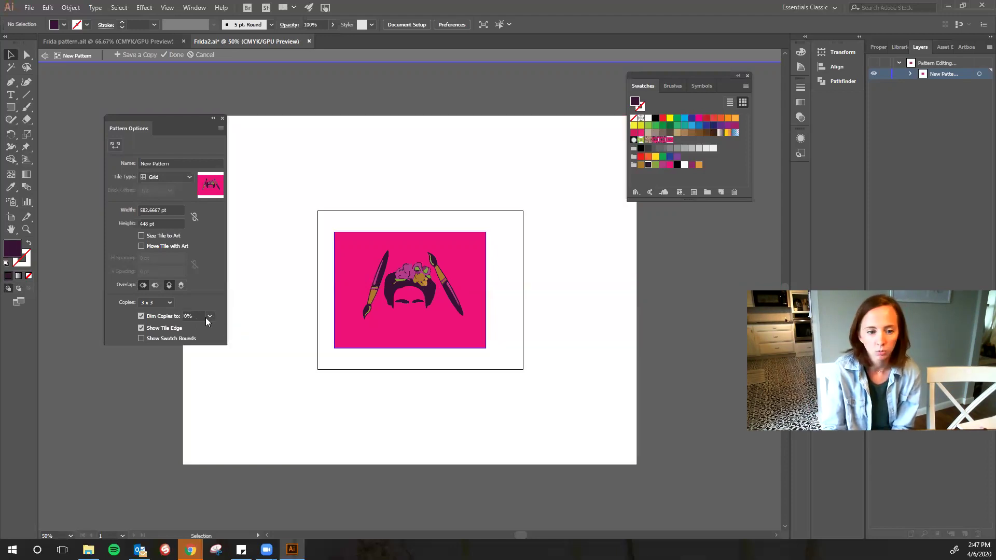
{"action": "left_click", "coordinate": [209, 317]}
{"action": "left_click", "coordinate": [223, 435]}
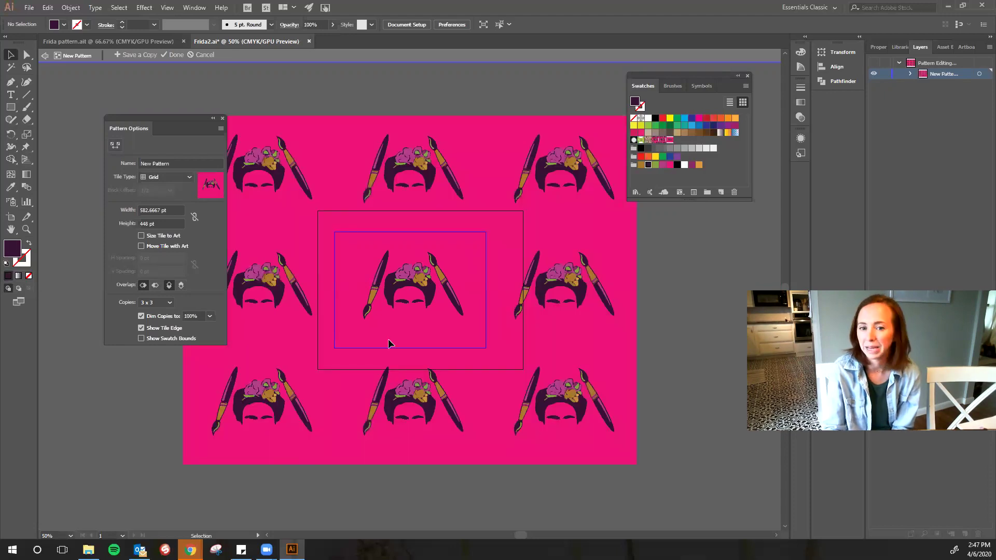
{"action": "left_click", "coordinate": [209, 317]}
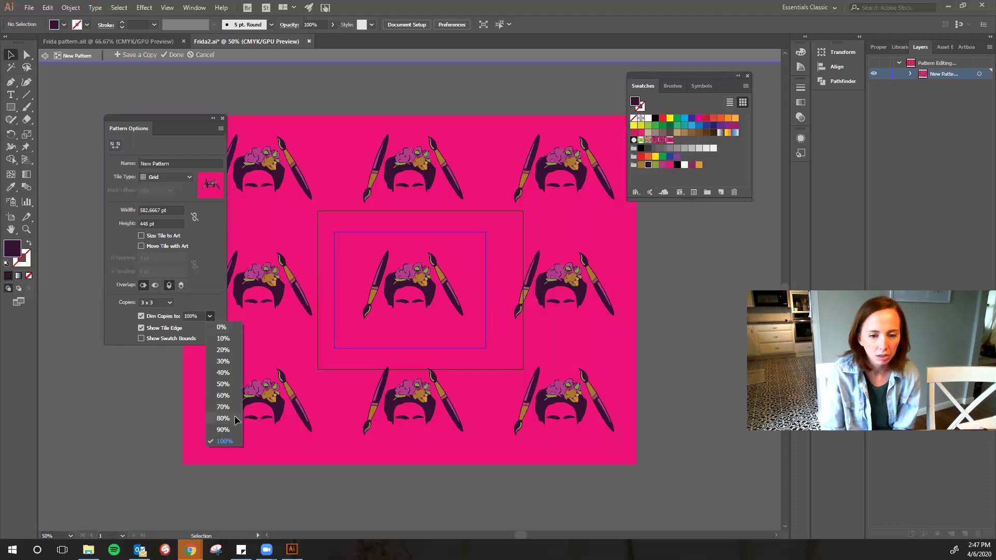
{"action": "left_click", "coordinate": [235, 418]}
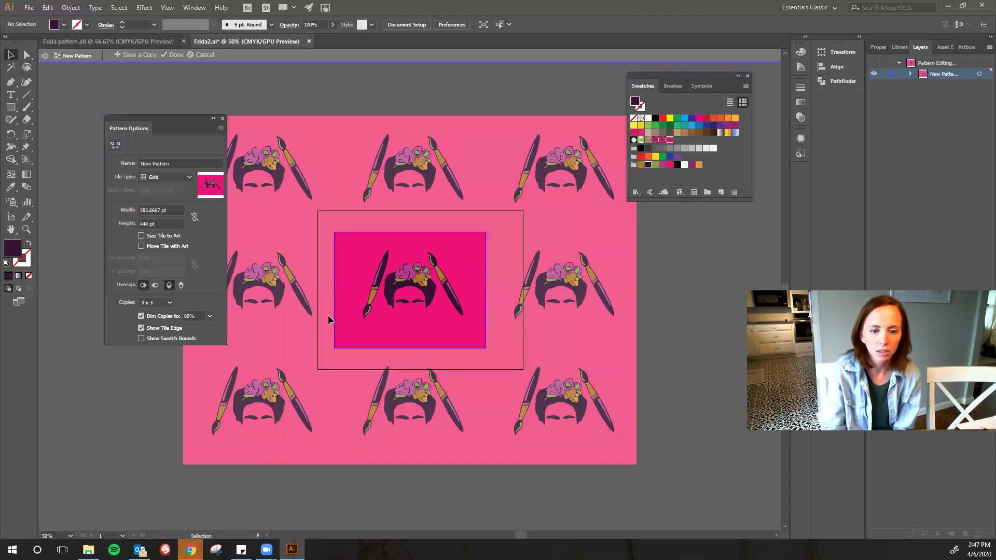
Step: Preview the pattern as a 5 x 5 repeat and zoom out to see it
{"action": "left_click", "coordinate": [169, 305]}
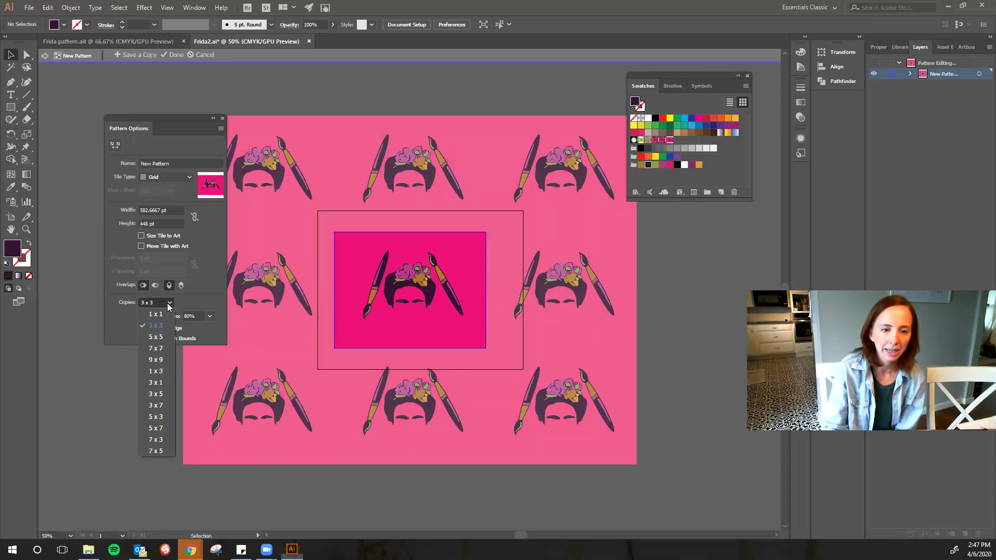
{"action": "left_click", "coordinate": [156, 337]}
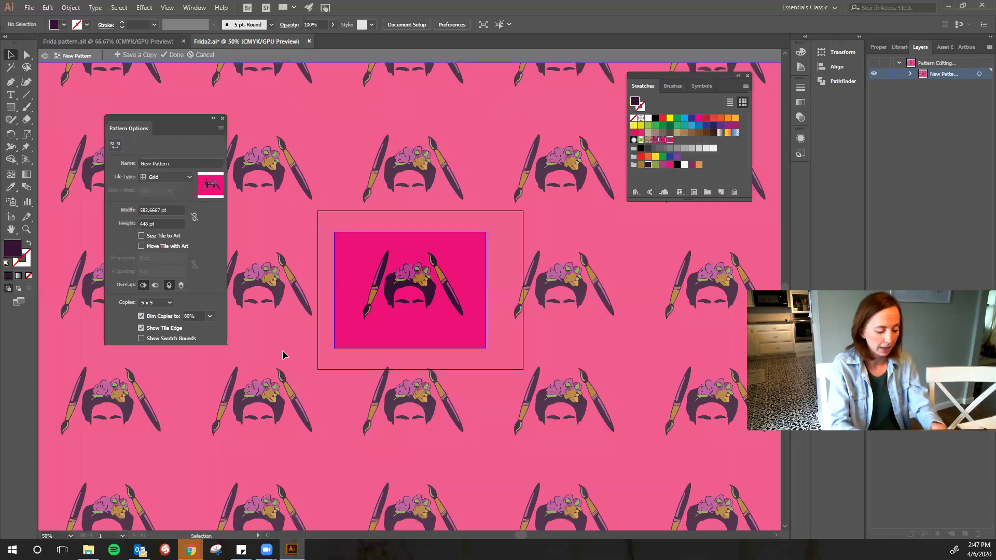
{"action": "key", "text": "ctrl+minus"}
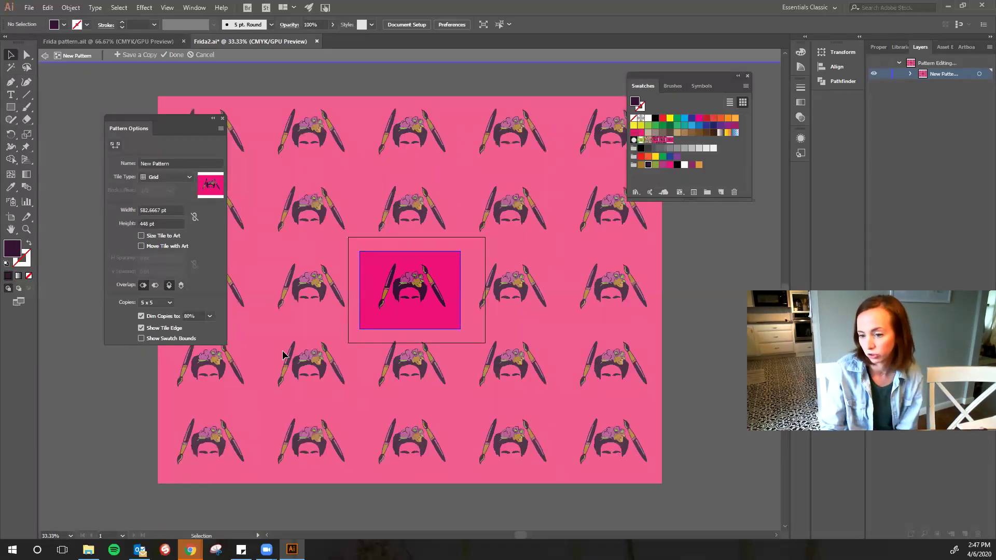
Step: Rename the pattern to Frida in Pattern Options
{"action": "left_click", "coordinate": [141, 316]}
{"action": "left_click", "coordinate": [127, 163]}
{"action": "type", "text": "Frida"}
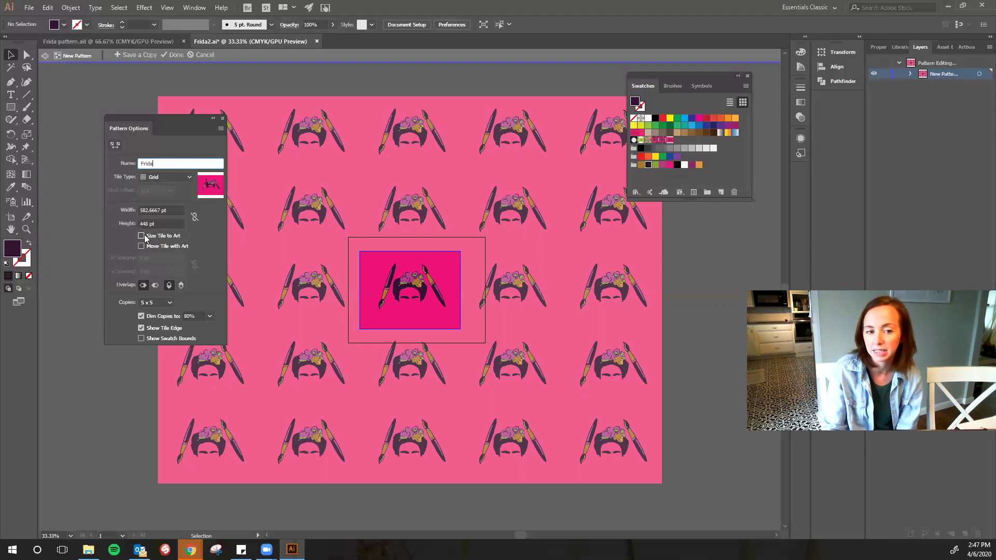
{"action": "key", "text": "Return"}
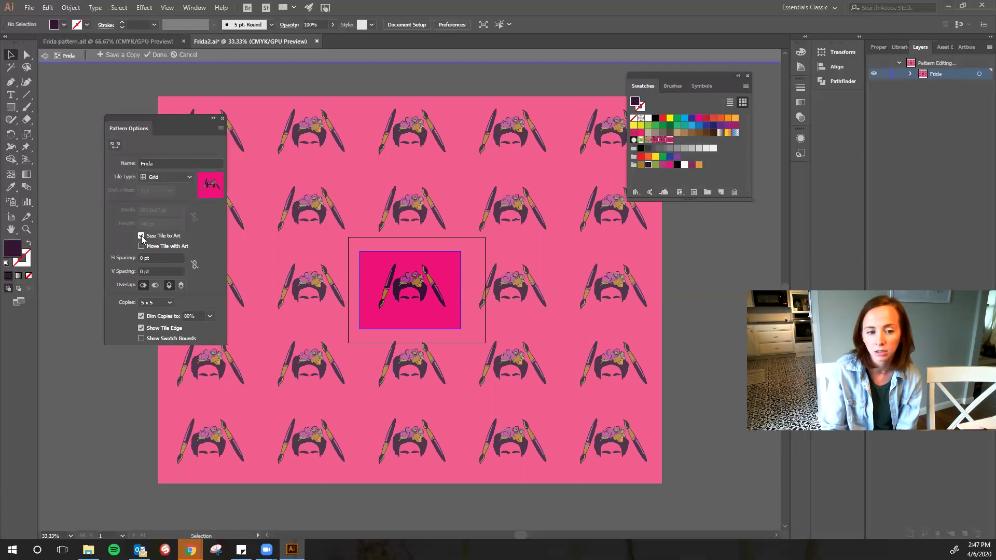
Step: Shrink the pink tile rectangle from its edges to about 450 × 305 pt
{"action": "left_click", "coordinate": [410, 329]}
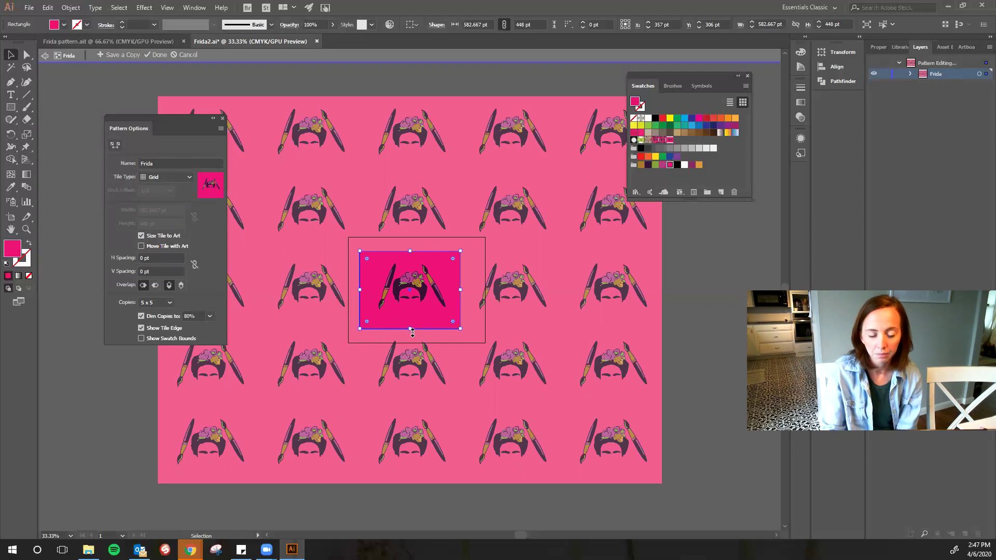
{"action": "left_click_drag", "start_coordinate": [409, 330], "coordinate": [409, 312]}
{"action": "left_click_drag", "start_coordinate": [409, 252], "coordinate": [410, 259]}
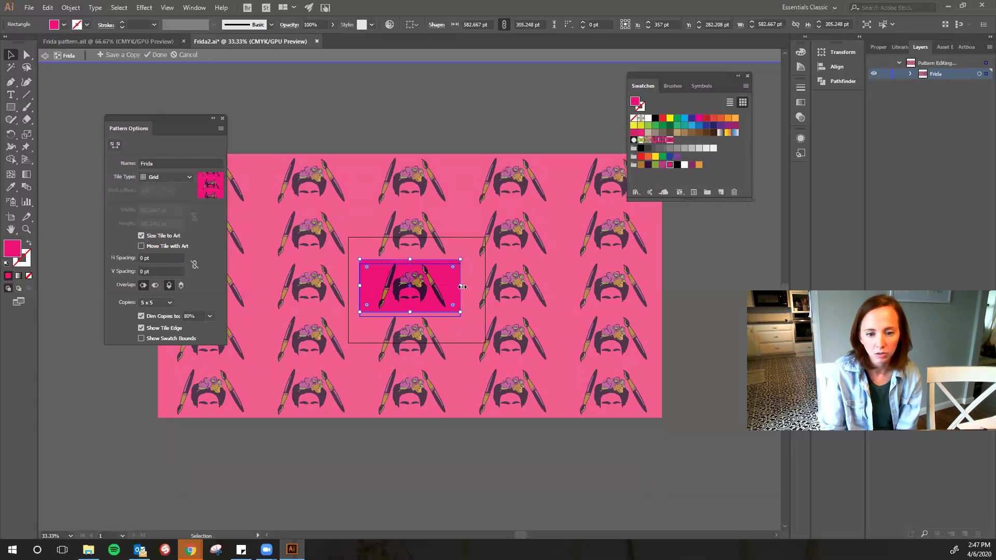
{"action": "left_click_drag", "start_coordinate": [462, 287], "coordinate": [449, 287]}
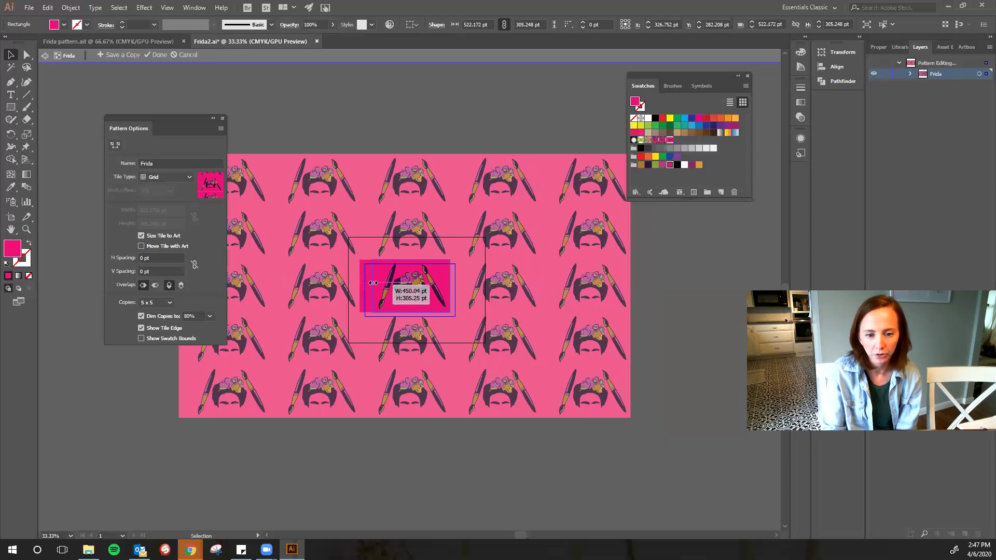
{"action": "left_click", "coordinate": [433, 325]}
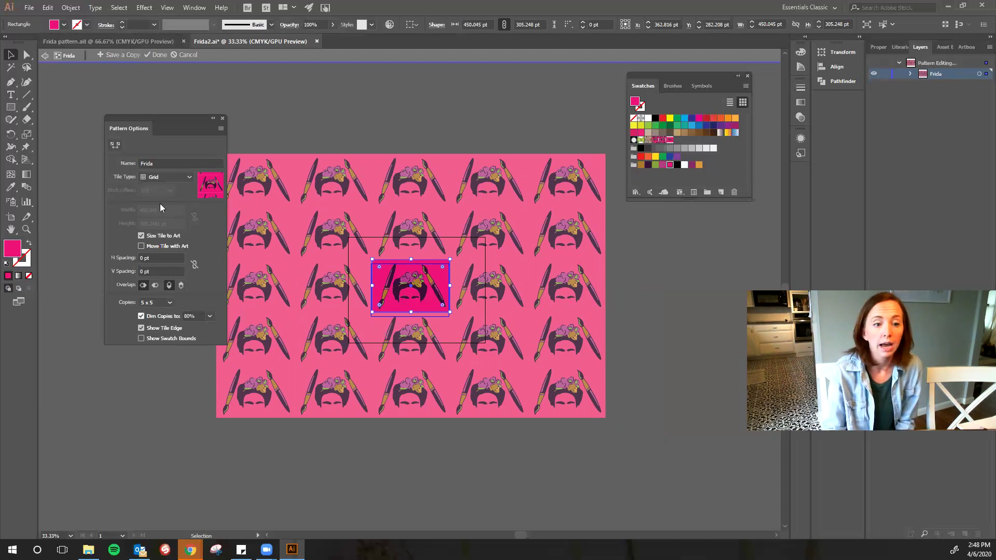
Step: Try Brick by Row, then Brick by Column with 1/3 and 1/4 brick offsets
{"action": "left_click", "coordinate": [148, 181]}
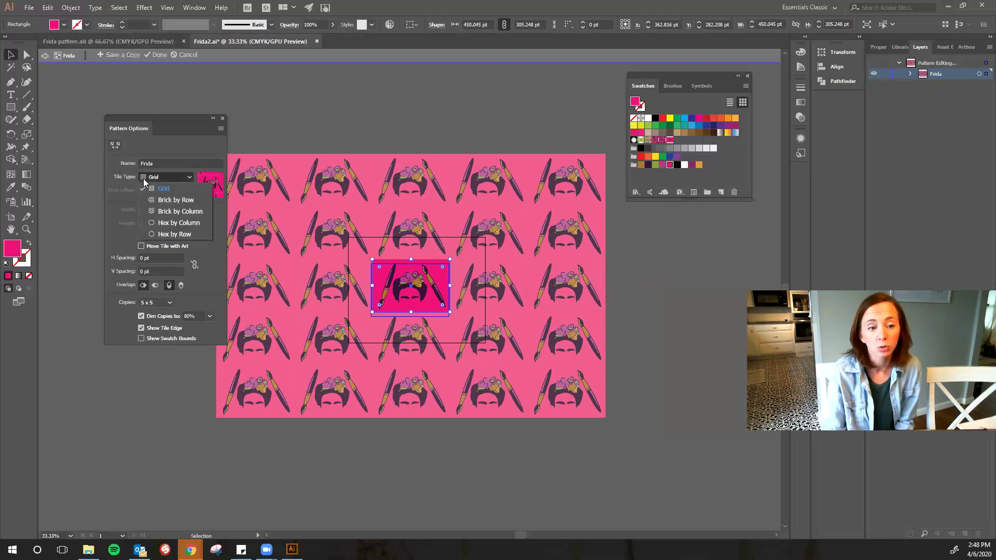
{"action": "left_click", "coordinate": [167, 201]}
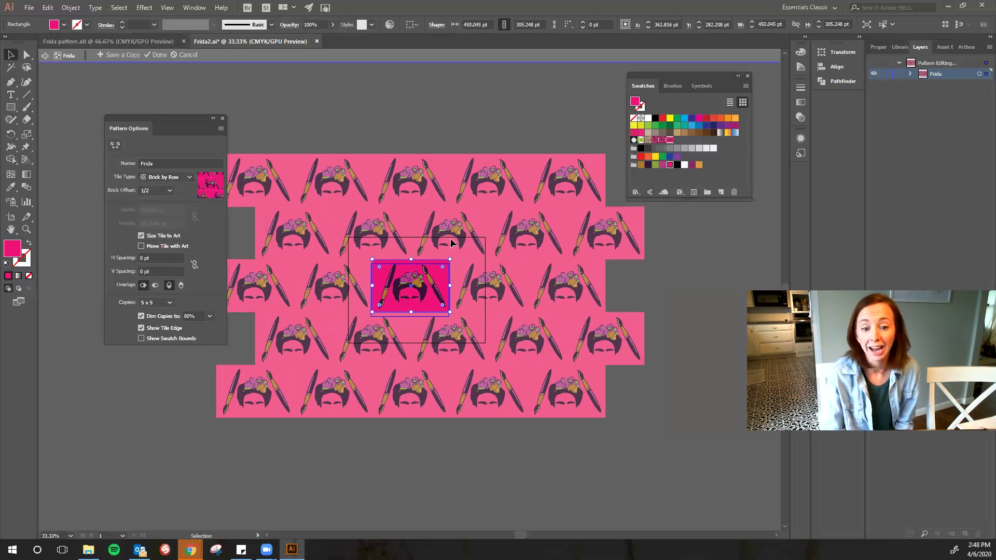
{"action": "left_click", "coordinate": [176, 177]}
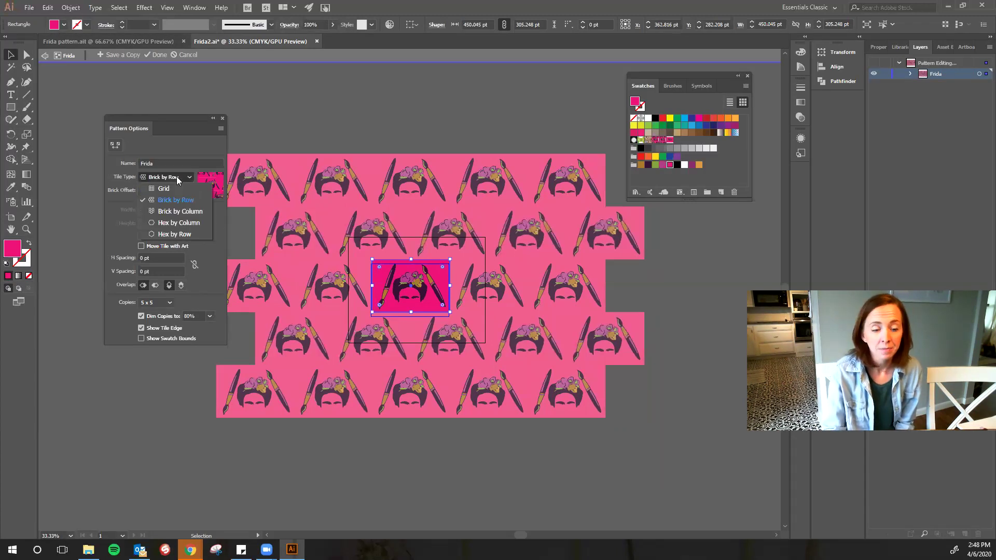
{"action": "left_click", "coordinate": [181, 213]}
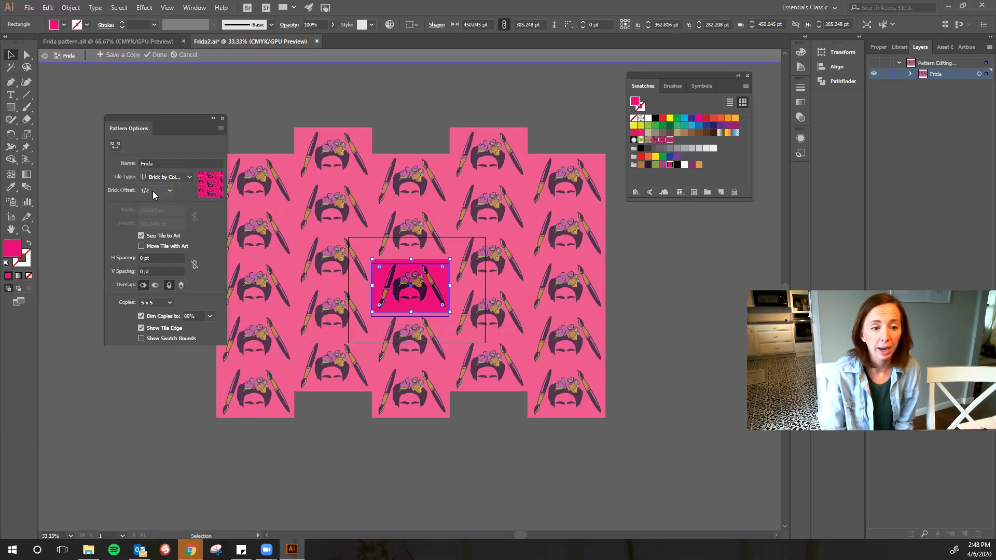
{"action": "left_click", "coordinate": [152, 191]}
{"action": "left_click", "coordinate": [161, 213]}
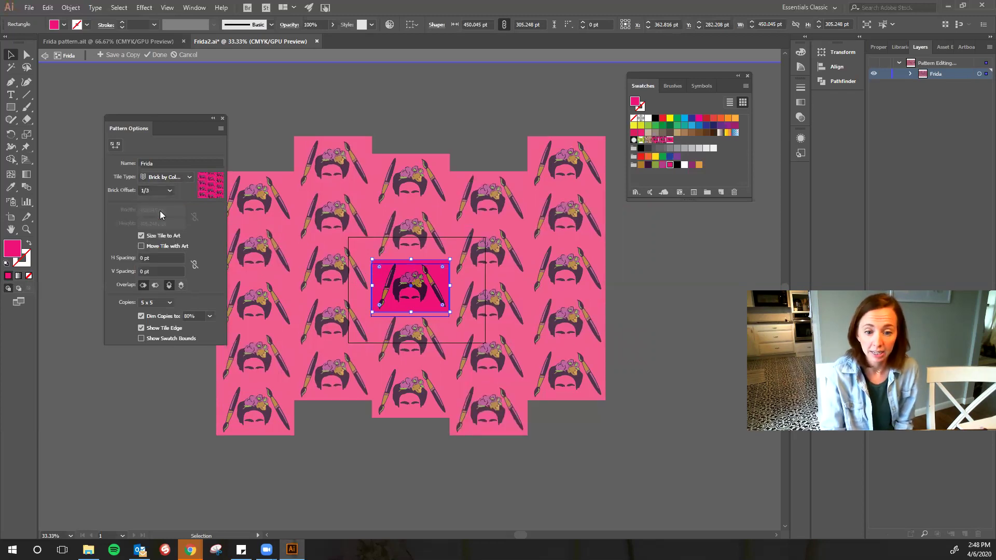
{"action": "left_click", "coordinate": [162, 190]}
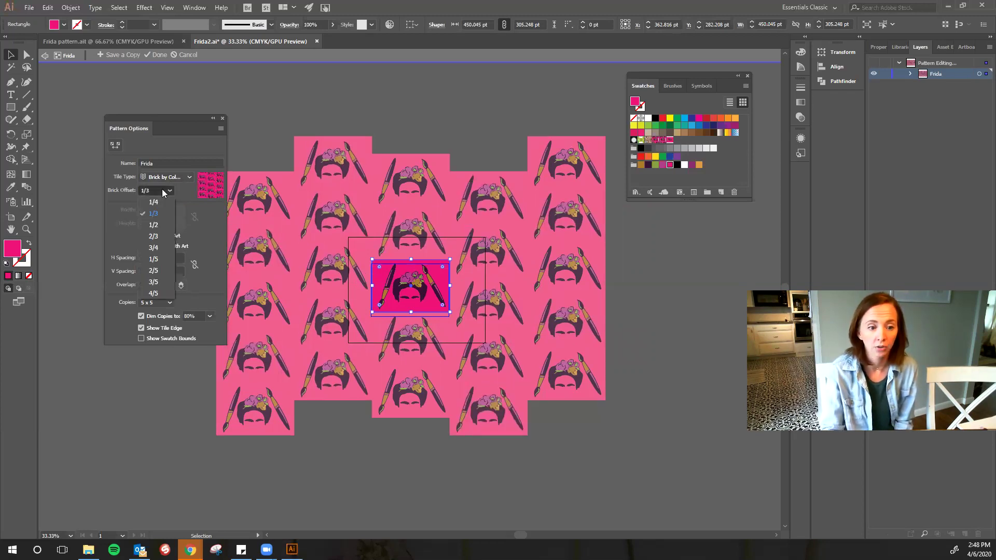
{"action": "left_click", "coordinate": [156, 199]}
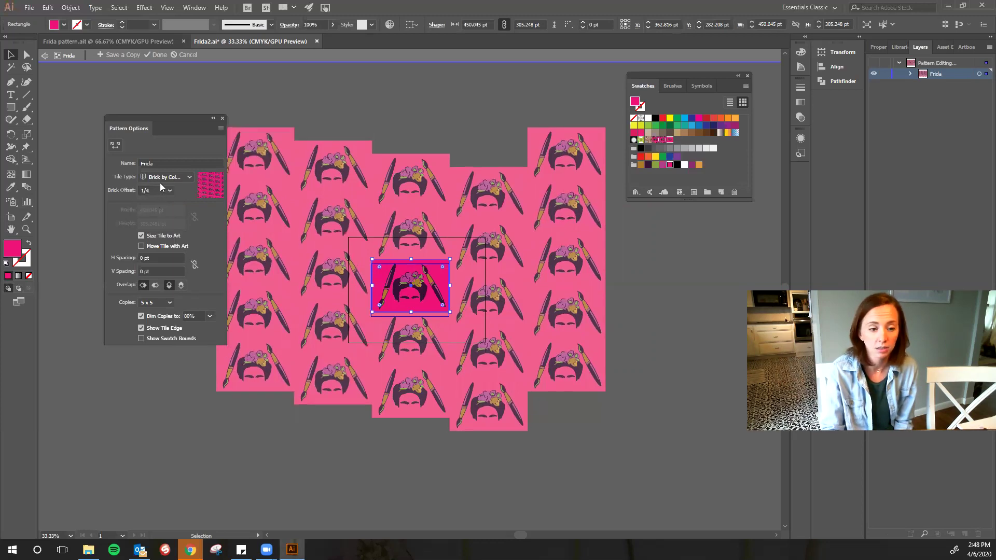
{"action": "left_click", "coordinate": [163, 190]}
{"action": "left_click", "coordinate": [161, 215]}
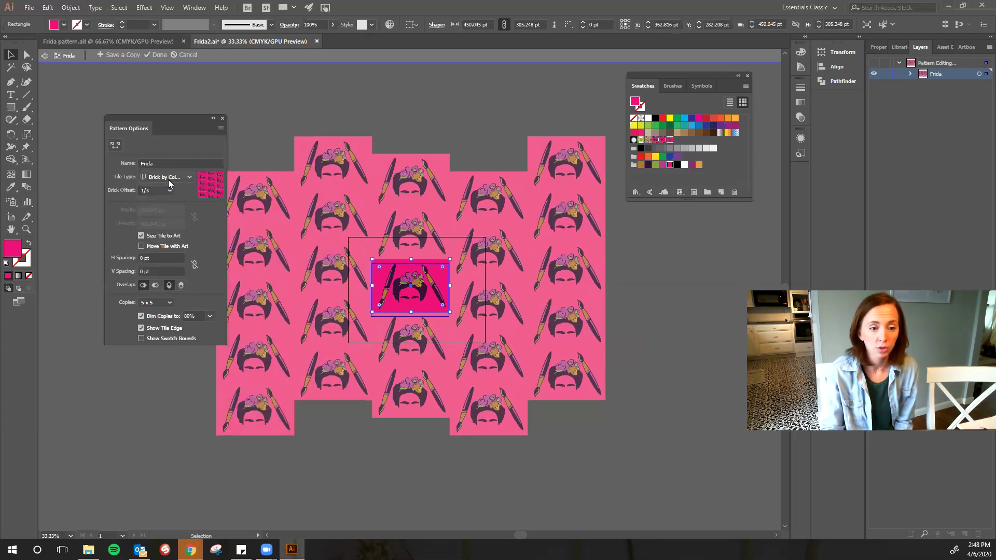
Step: Try Hex by Column and right-in-front overlap, then settle on Brick by Column at 1/2 offset
{"action": "left_click", "coordinate": [168, 179]}
{"action": "left_click", "coordinate": [169, 218]}
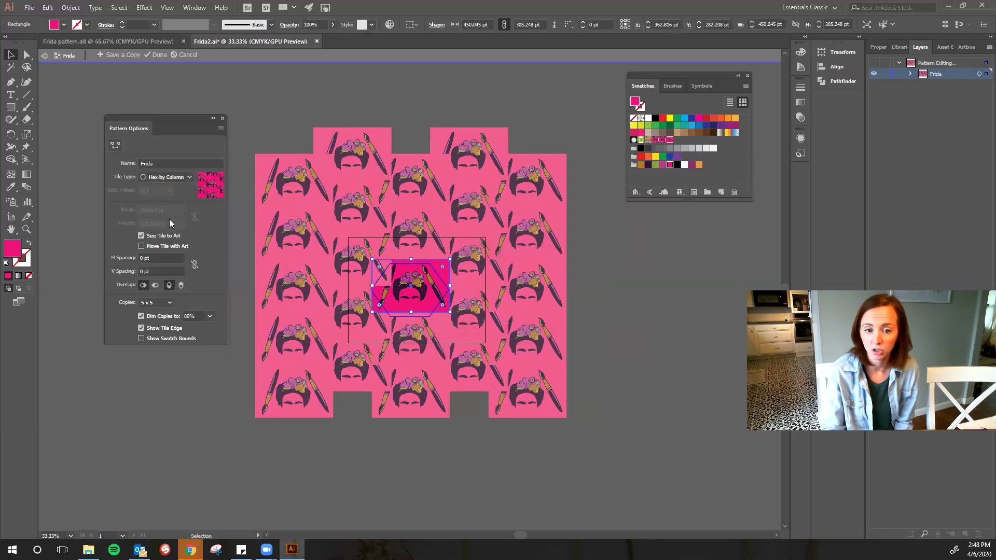
{"action": "left_click", "coordinate": [167, 176]}
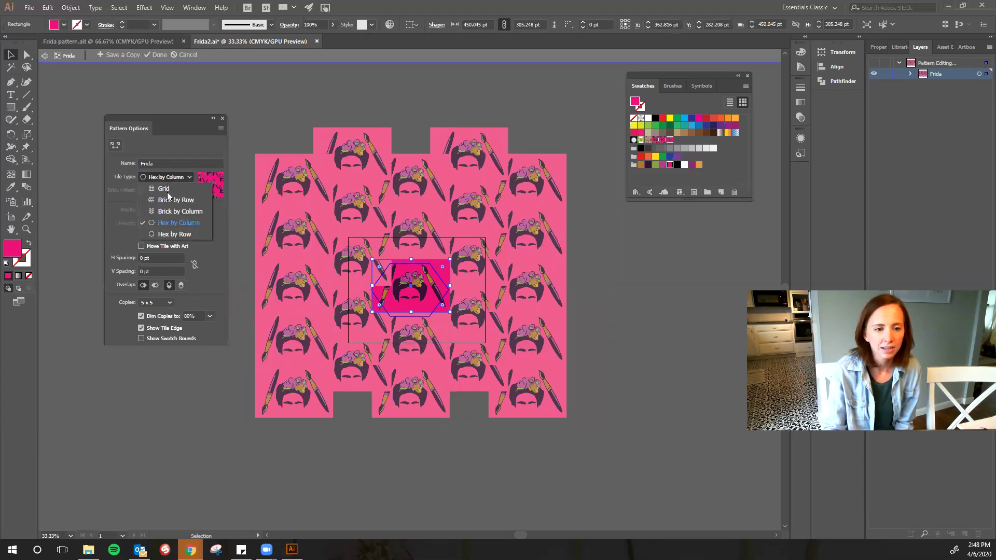
{"action": "left_click", "coordinate": [158, 226]}
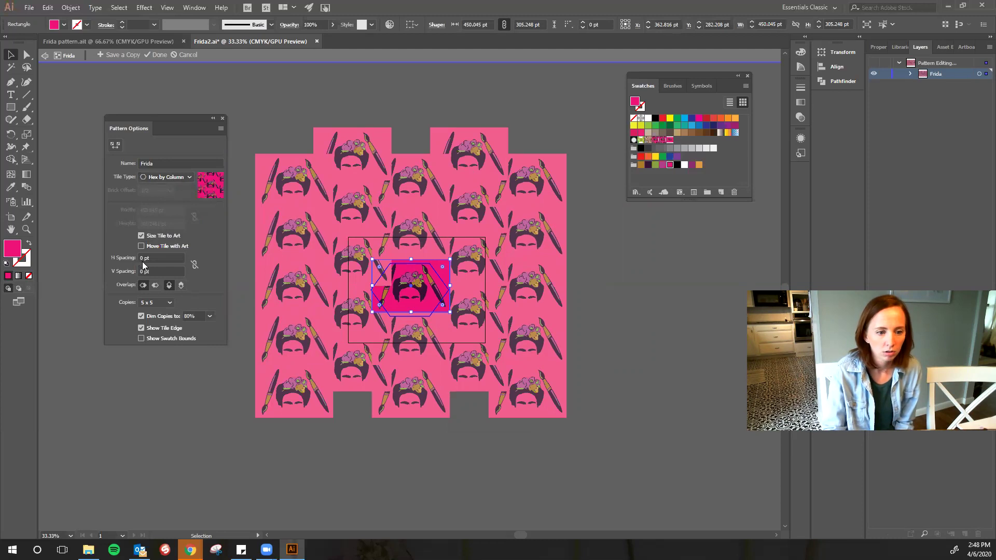
{"action": "left_click", "coordinate": [155, 285]}
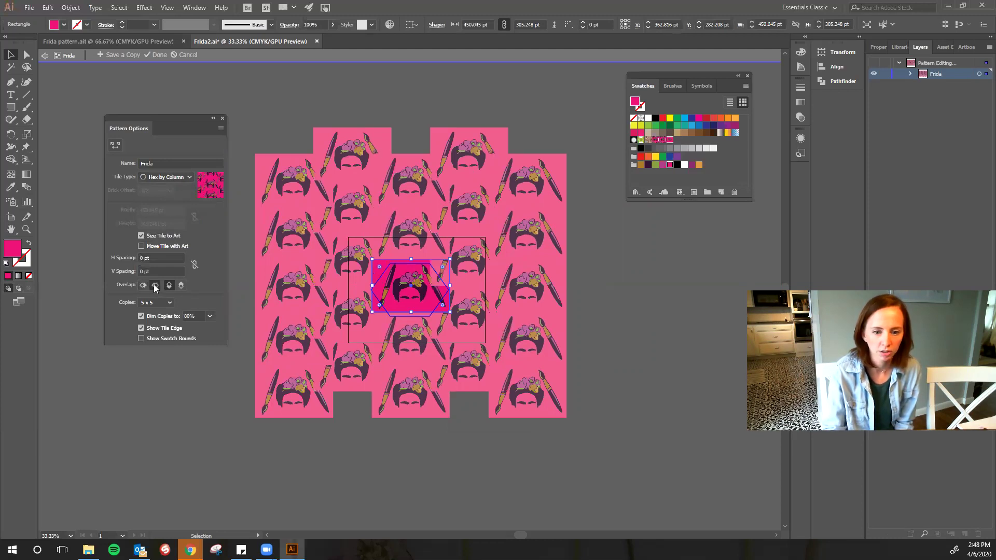
{"action": "left_click", "coordinate": [155, 176]}
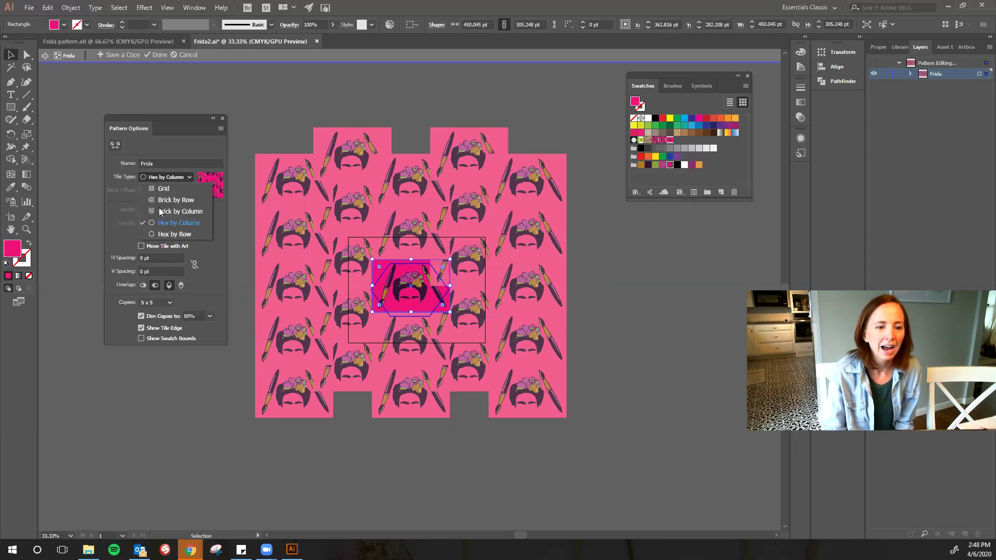
{"action": "left_click", "coordinate": [160, 214]}
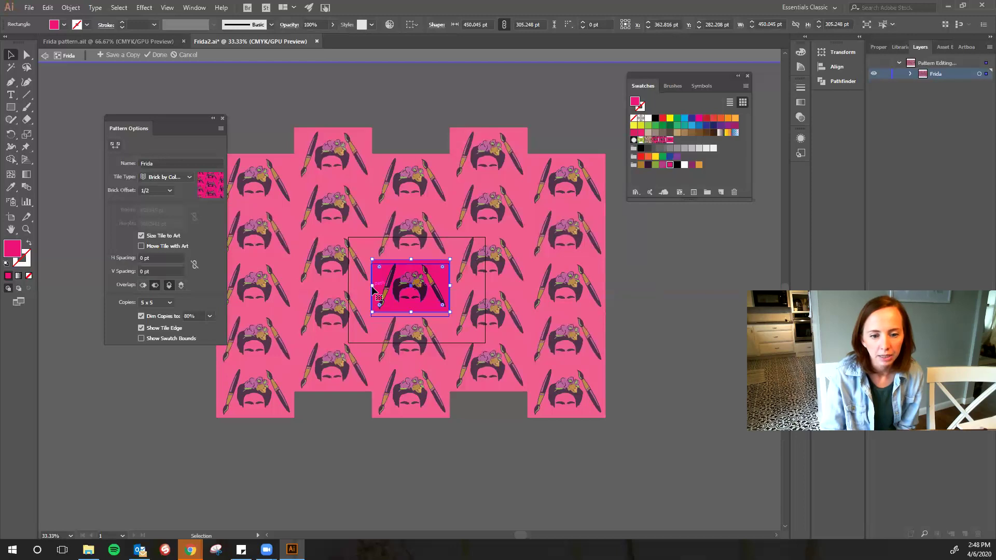
Step: Narrow the Frida tile to 413.437 pt wide by adjusting its side edges
{"action": "left_click_drag", "start_coordinate": [382, 276], "coordinate": [372, 285]}
{"action": "left_click_drag", "start_coordinate": [451, 288], "coordinate": [446, 287]}
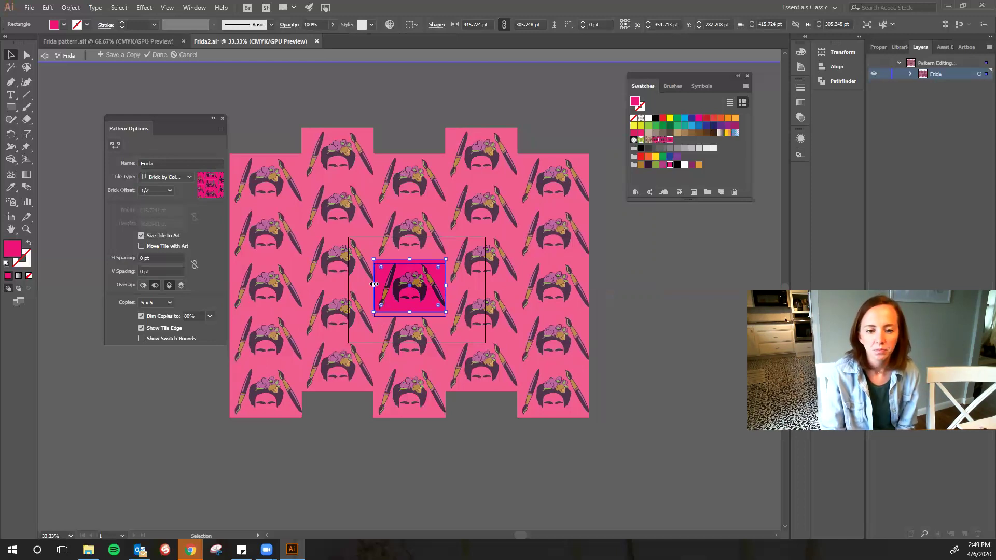
{"action": "left_click_drag", "start_coordinate": [374, 285], "coordinate": [377, 285]}
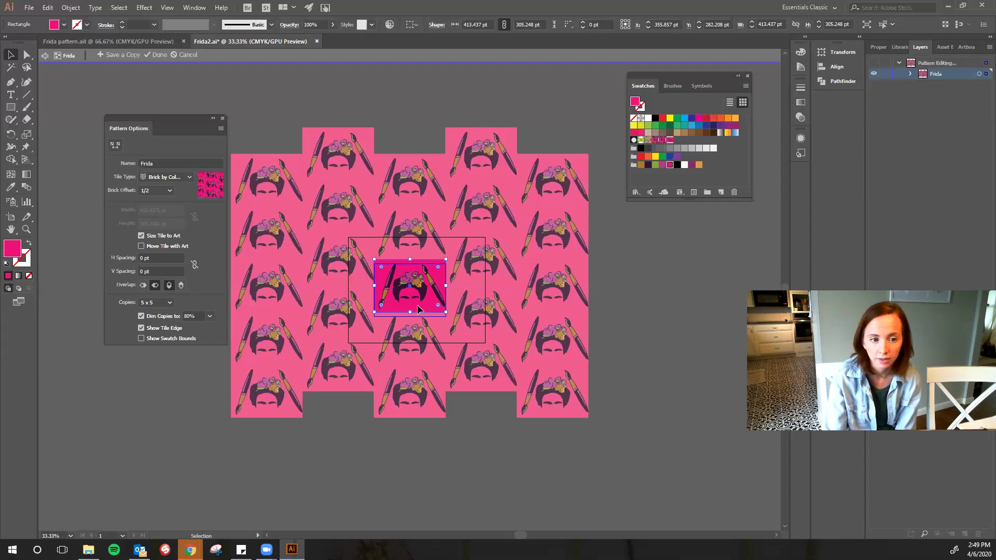
Step: Try orange, white and black tile background fills, ending with hot pink
{"action": "left_click", "coordinate": [698, 165]}
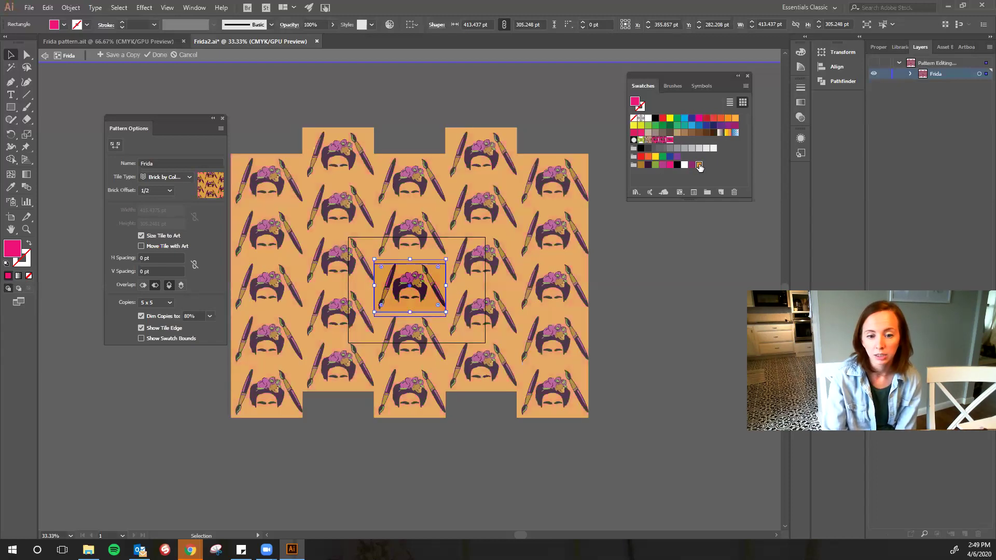
{"action": "left_click", "coordinate": [670, 166]}
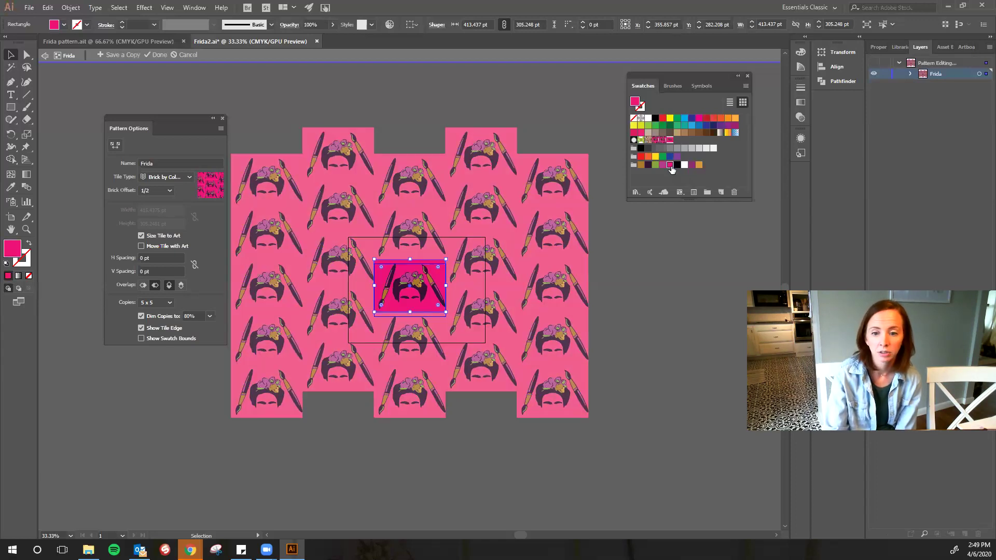
{"action": "left_click", "coordinate": [684, 165]}
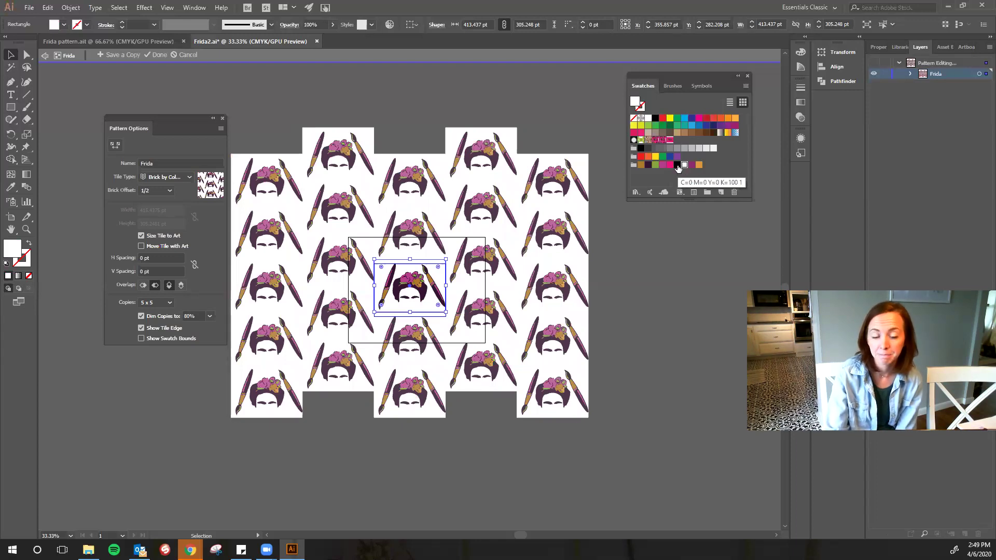
{"action": "left_click", "coordinate": [677, 165]}
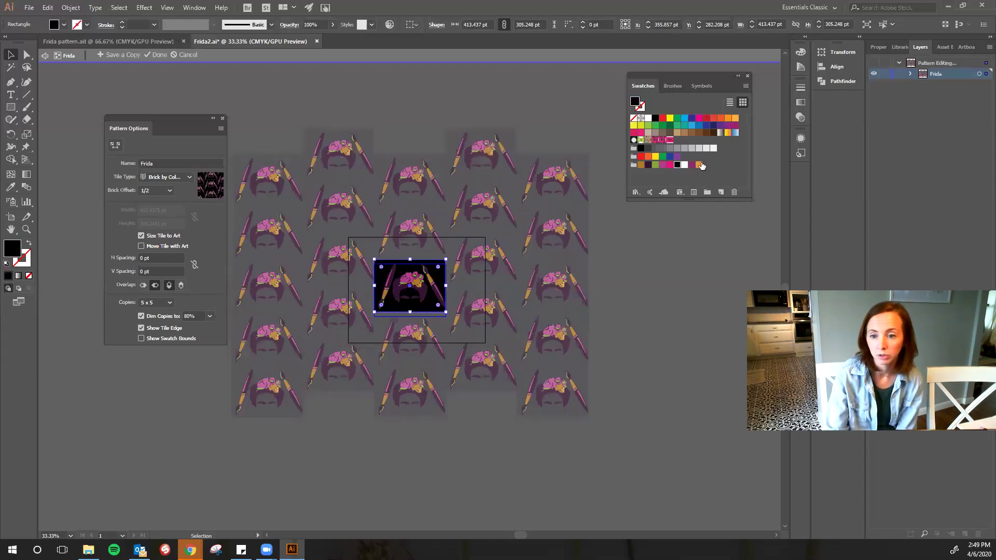
{"action": "left_click", "coordinate": [669, 166]}
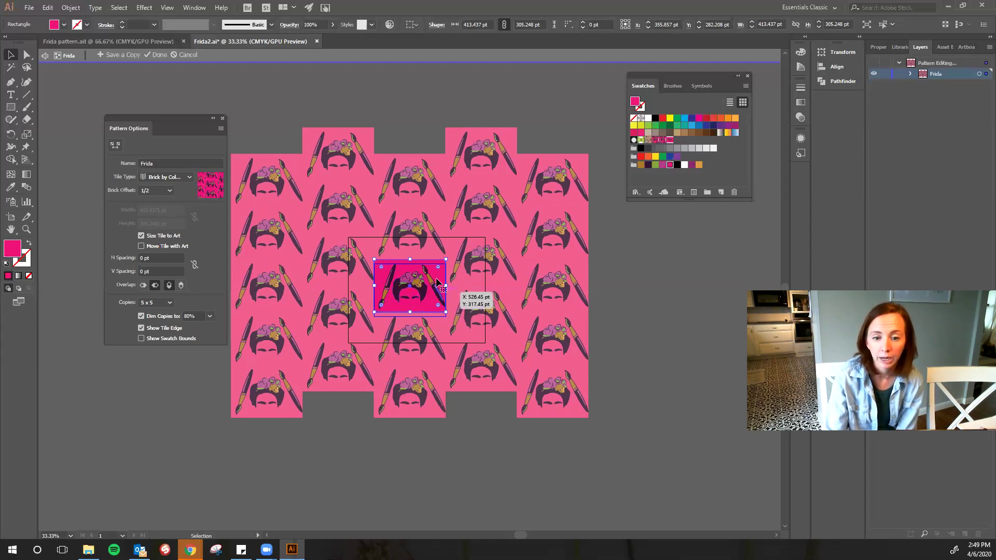
Step: Move the paintbrush, undo the move so it stays in place, and deselect it
{"action": "left_click_drag", "start_coordinate": [433, 266], "coordinate": [432, 271]}
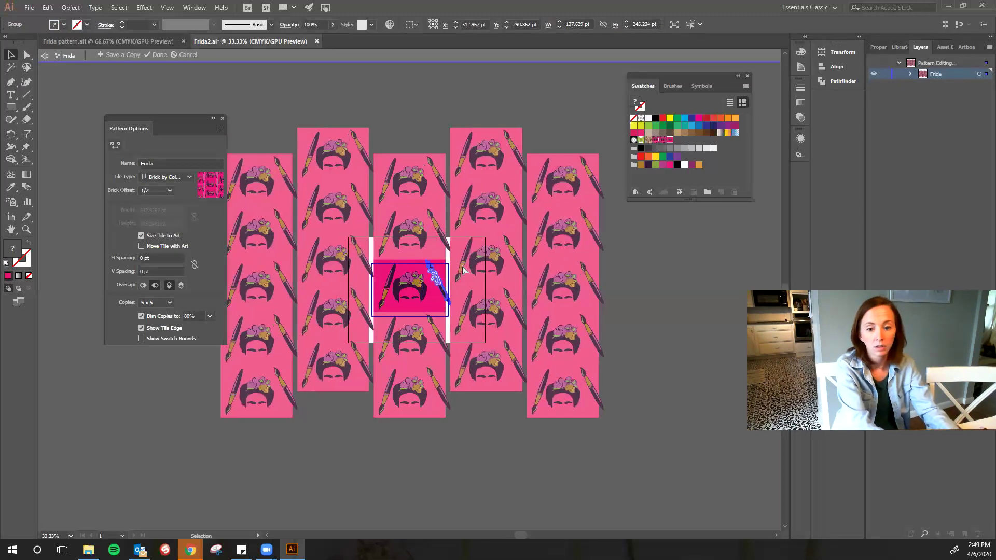
{"action": "key", "text": "a"}
{"action": "key", "text": "v"}
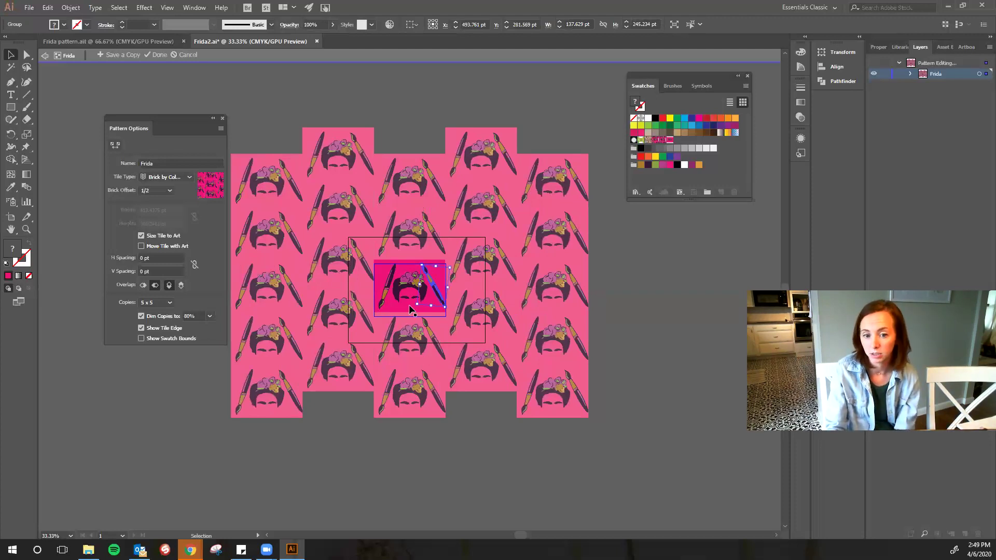
{"action": "left_click", "coordinate": [444, 323]}
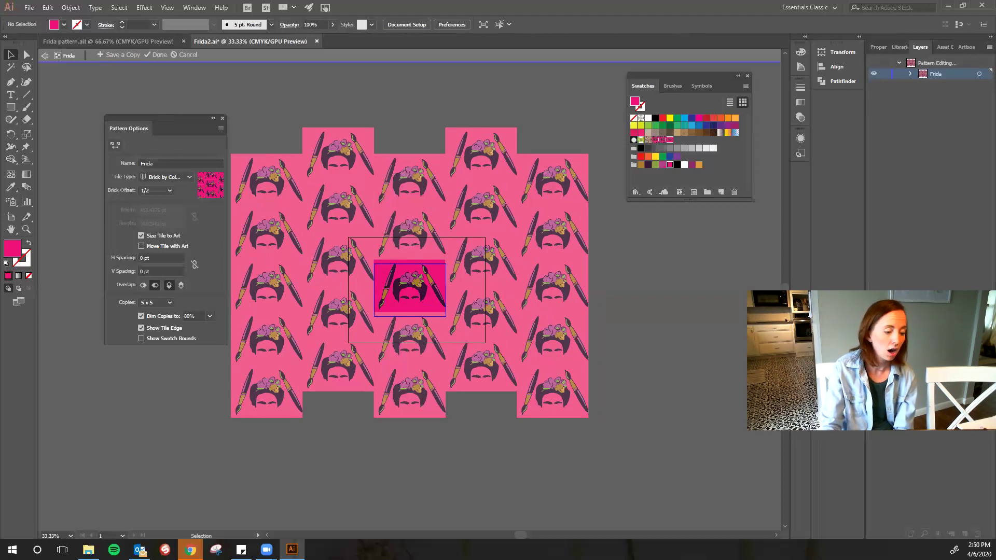
Step: Save a copy of the pattern named Frida, which appears as Frida3 in Swatches
{"action": "left_click_drag", "start_coordinate": [409, 288], "coordinate": [684, 130]}
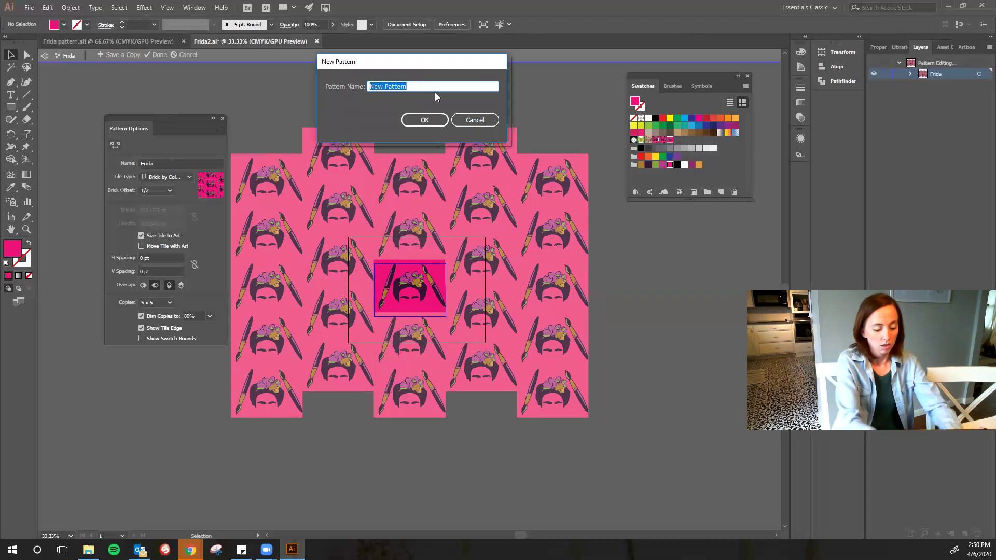
{"action": "type", "text": "Frida"}
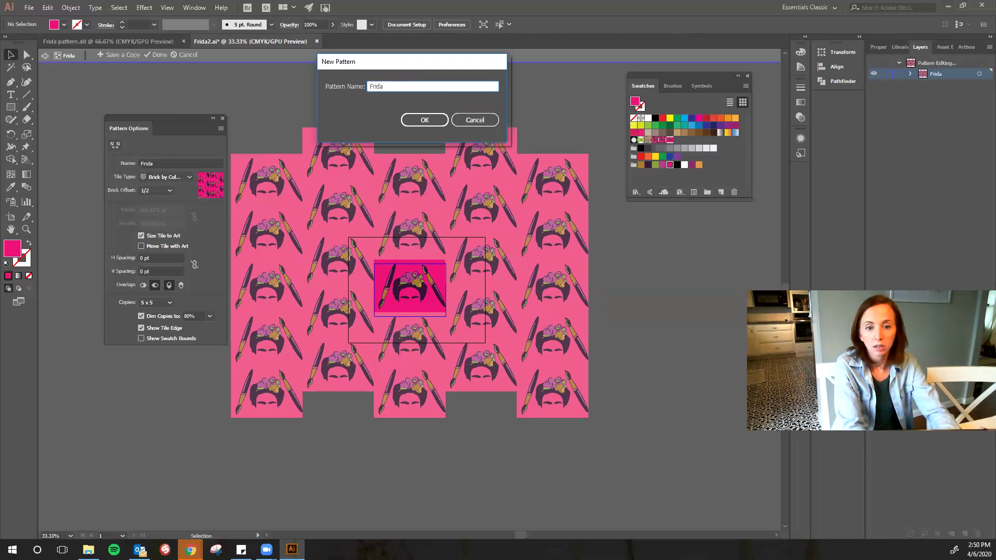
{"action": "key", "text": "Return"}
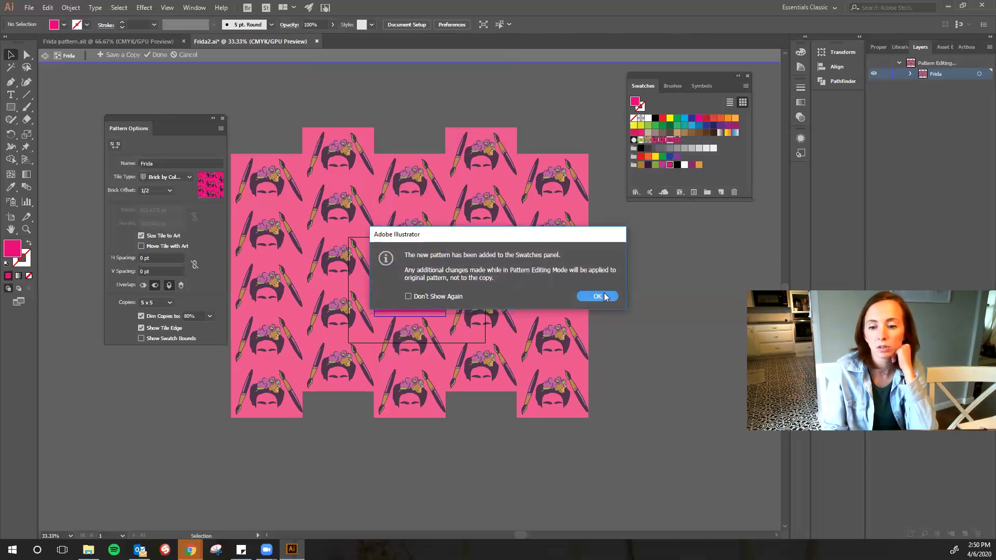
{"action": "left_click", "coordinate": [604, 295]}
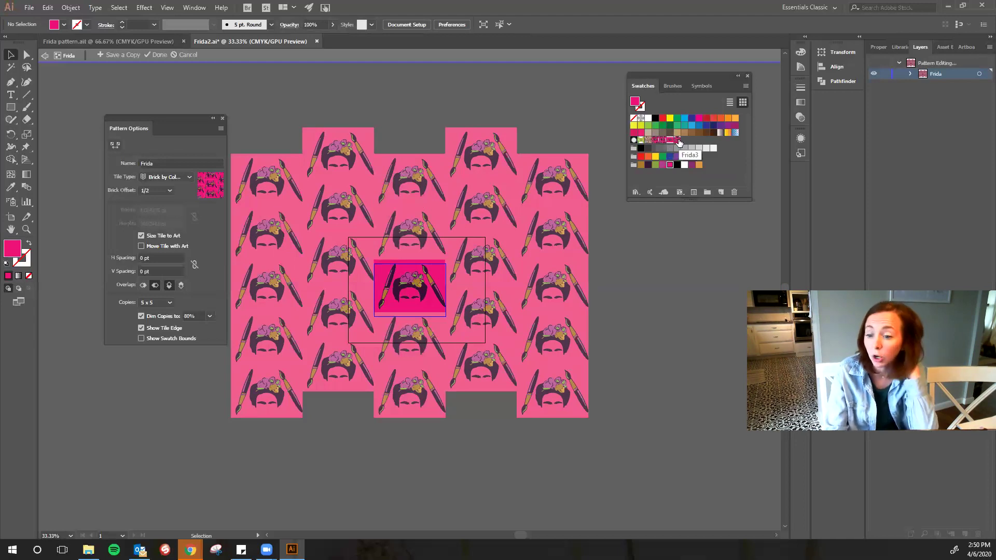
Step: Exit Pattern Editing mode with Done, returning to the original Frida artwork on Frida2.ai
{"action": "left_click", "coordinate": [194, 7]}
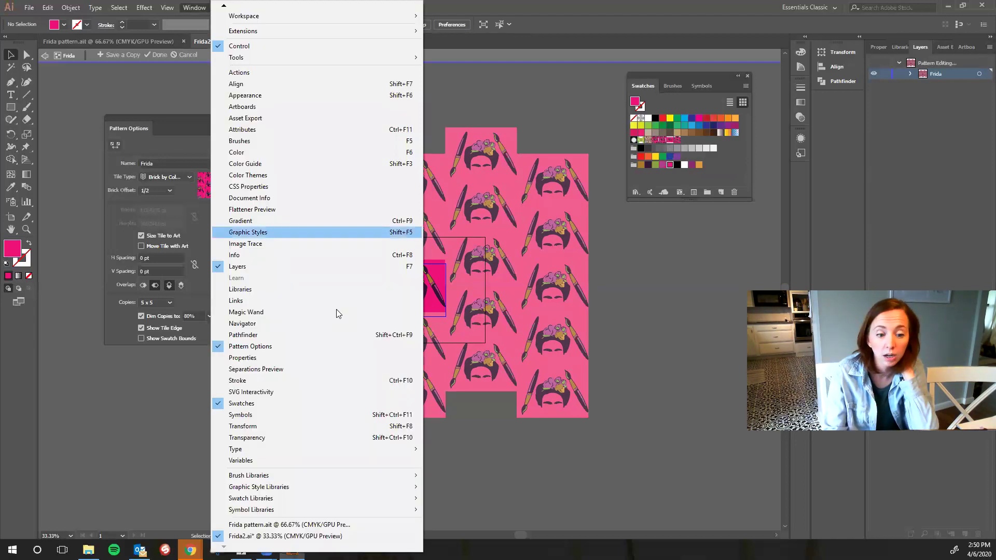
{"action": "left_click", "coordinate": [661, 98]}
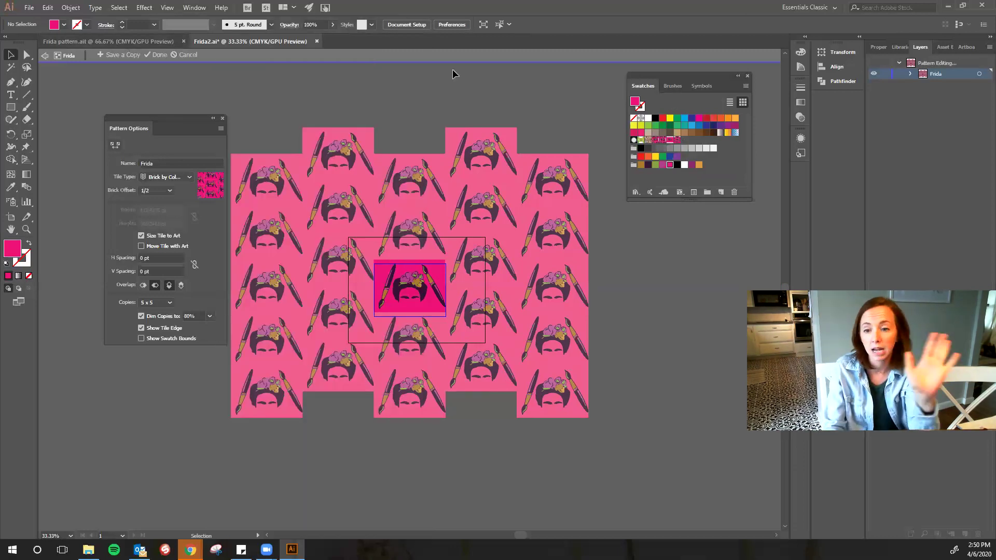
{"action": "left_click", "coordinate": [160, 55]}
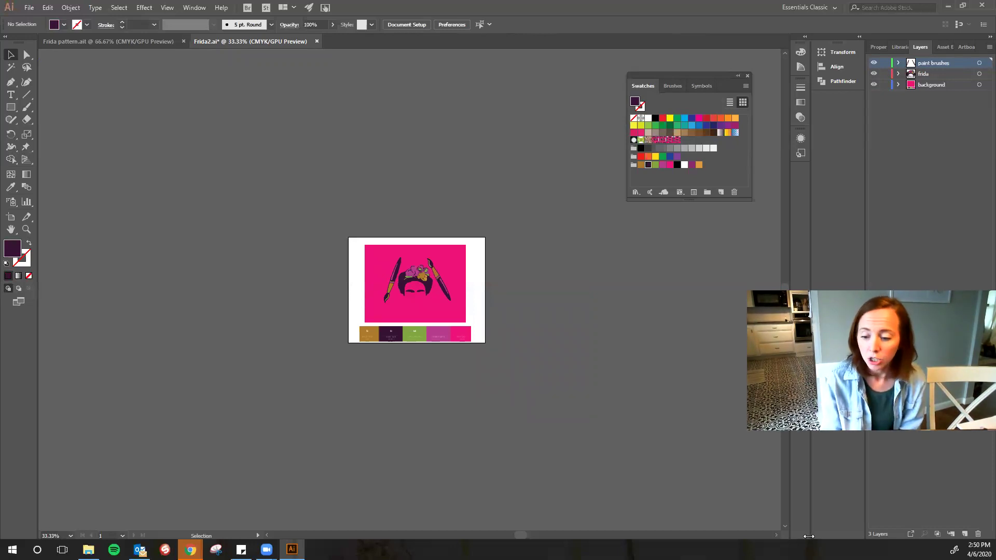
Step: Add a blank artboard of about 1749 × 1812 pt to the right of the Frida artboard
{"action": "left_click", "coordinate": [777, 534]}
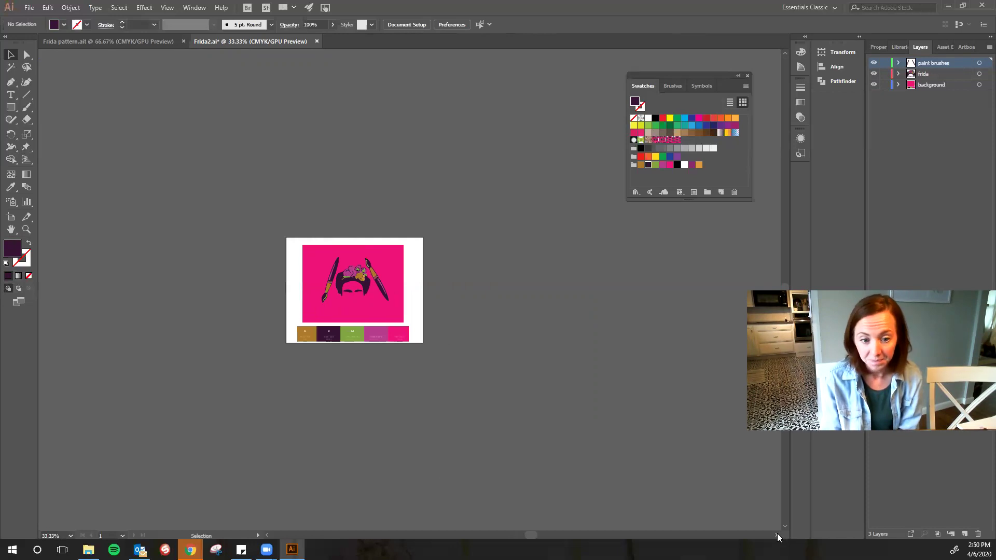
{"action": "left_click", "coordinate": [776, 535]}
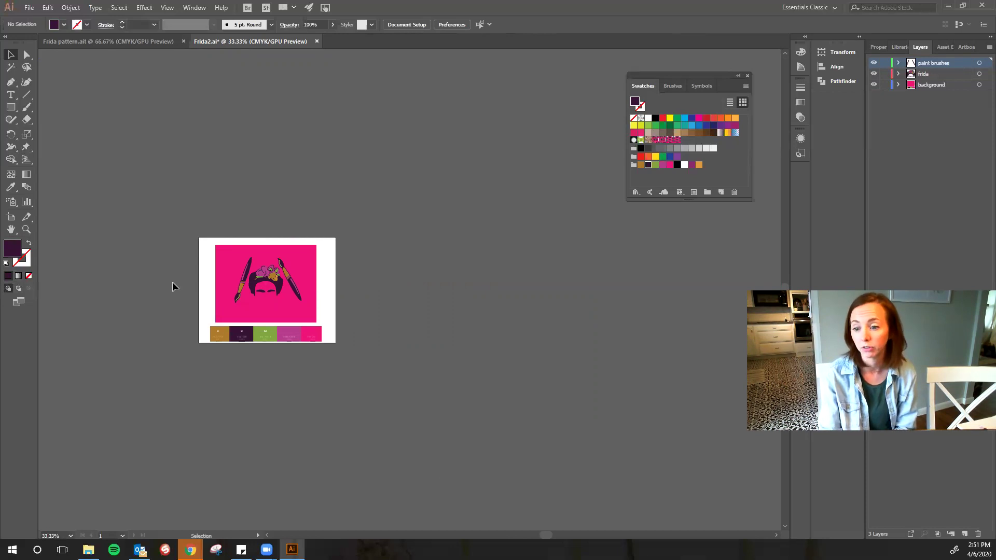
{"action": "left_click", "coordinate": [13, 224]}
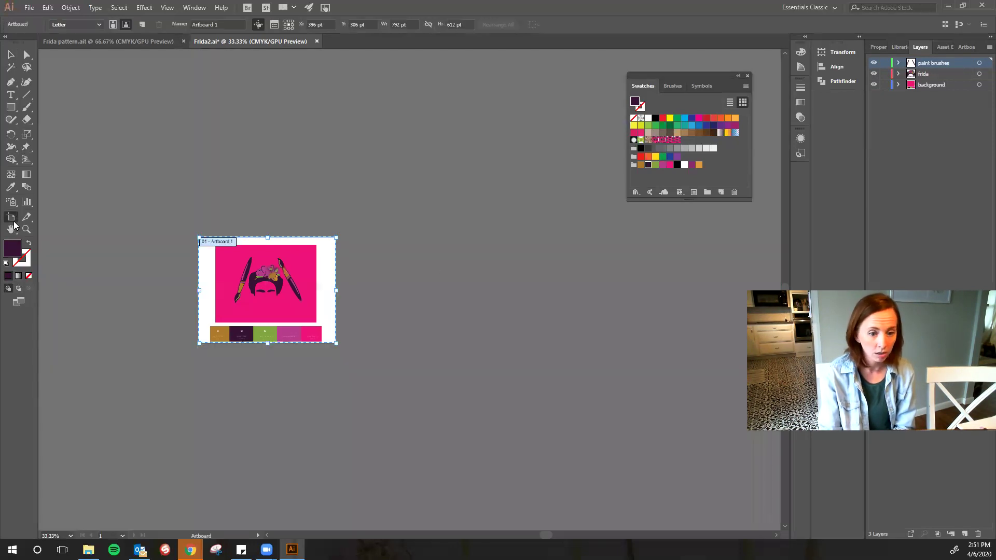
{"action": "left_click_drag", "start_coordinate": [346, 196], "coordinate": [655, 510]}
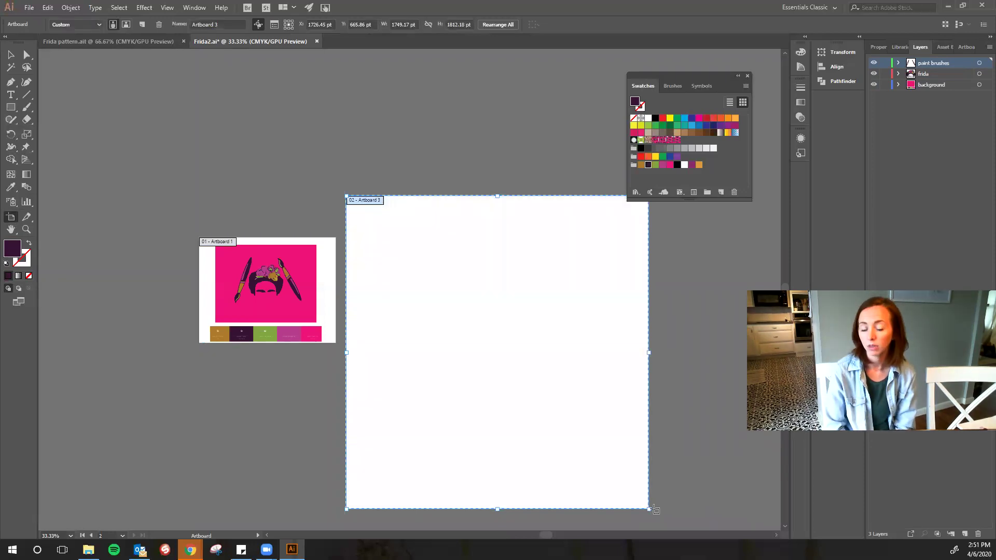
Step: Draw a rectangle over the entire new artboard and fill it with the pink Frida pattern swatch
{"action": "left_click", "coordinate": [10, 55]}
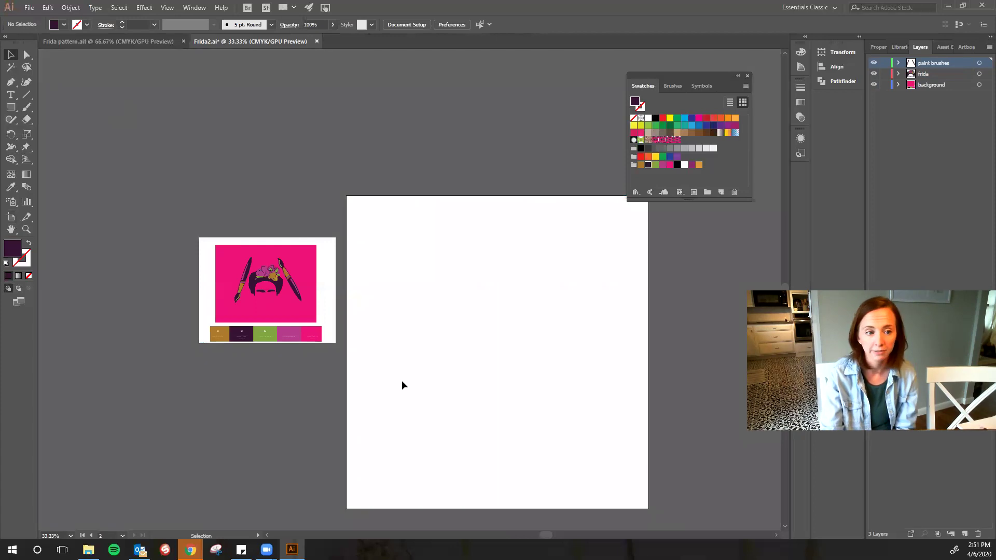
{"action": "left_click", "coordinate": [11, 108]}
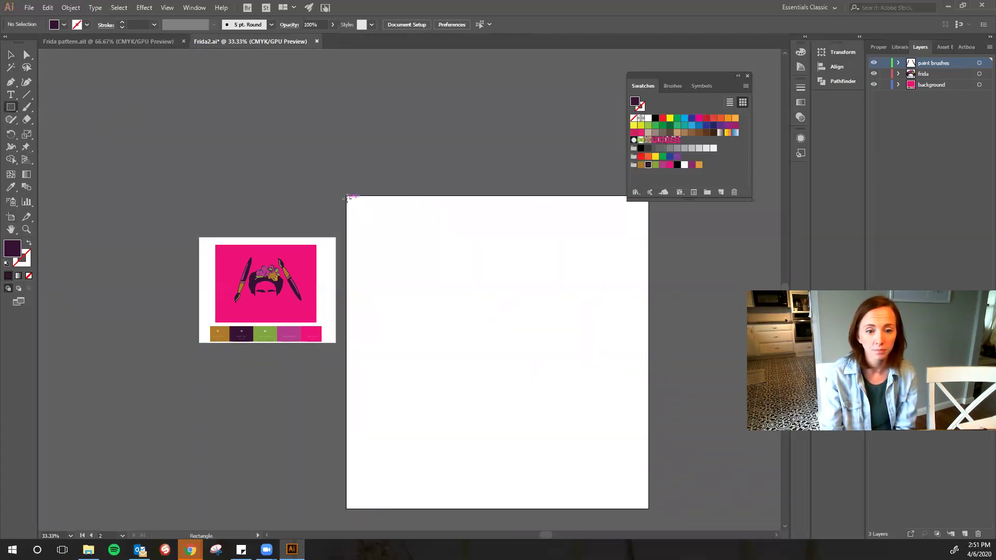
{"action": "left_click_drag", "start_coordinate": [345, 196], "coordinate": [648, 509]}
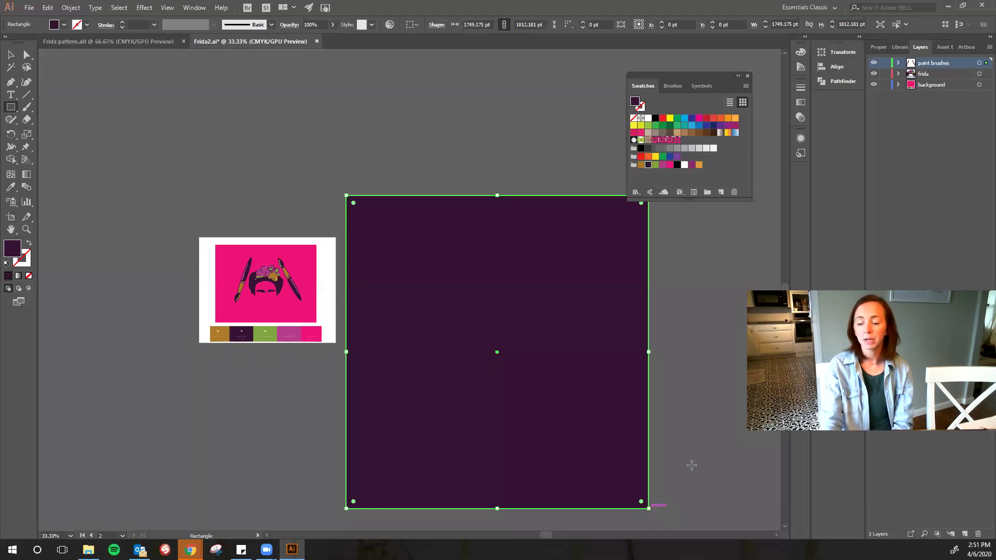
{"action": "left_click", "coordinate": [677, 140]}
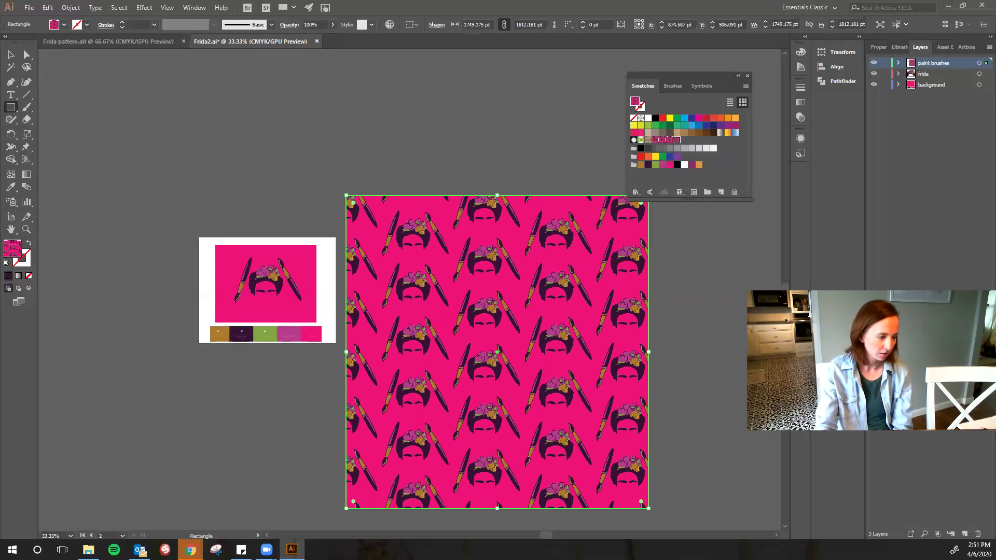
{"action": "key", "text": "ctrl+v"}
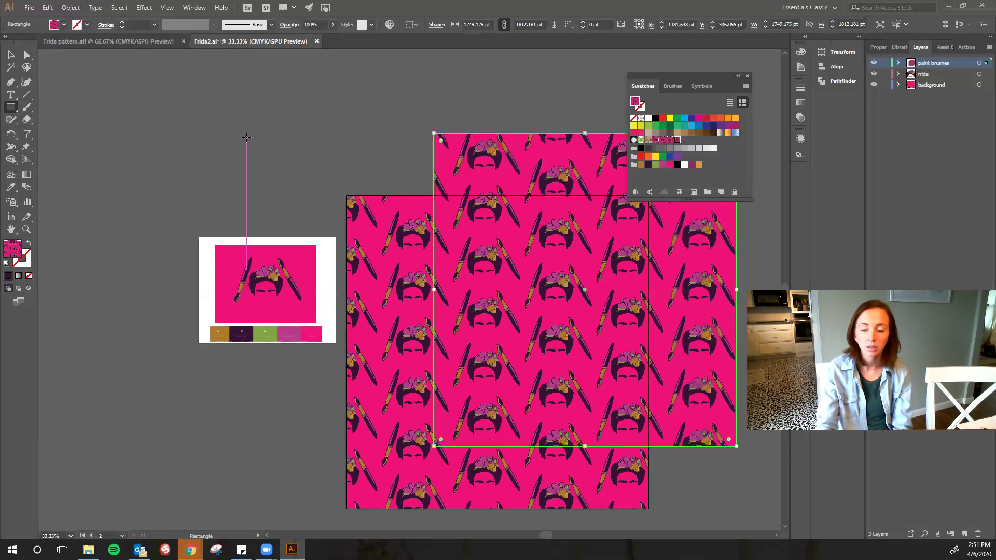
{"action": "key", "text": "ctrl+z"}
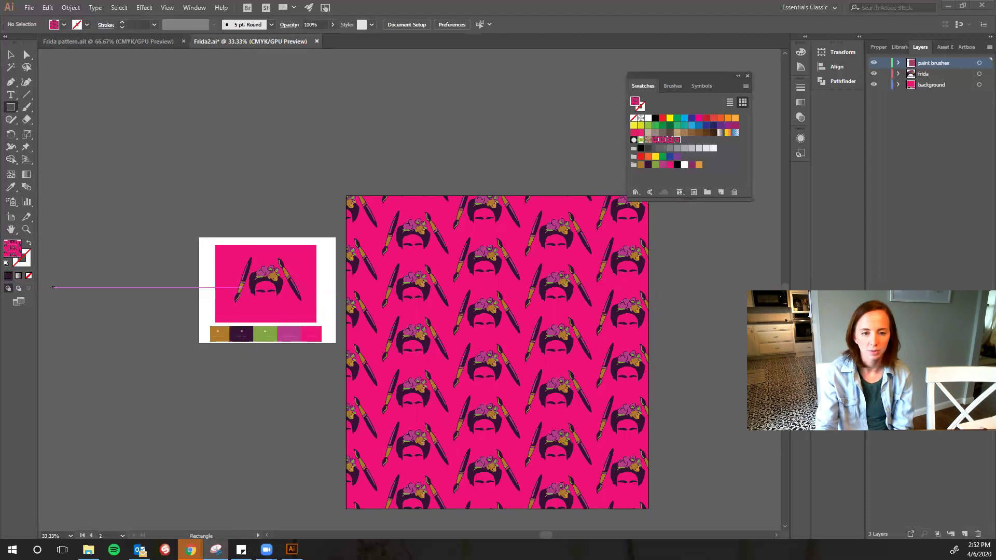
Step: Take a new snip of the area around the Frida artboard and the pattern-filled artboard
{"action": "left_click", "coordinate": [208, 88]}
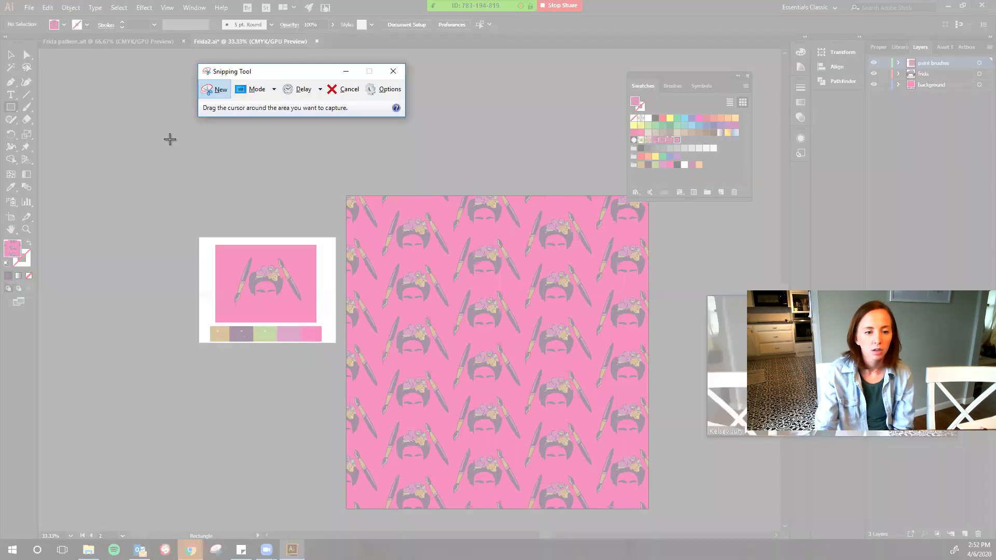
{"action": "left_click_drag", "start_coordinate": [169, 139], "coordinate": [686, 520]}
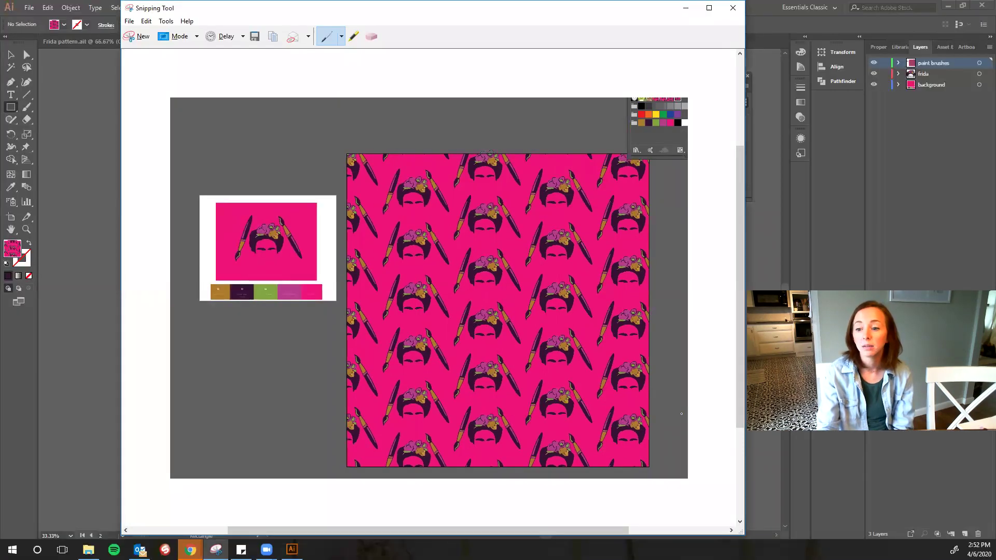